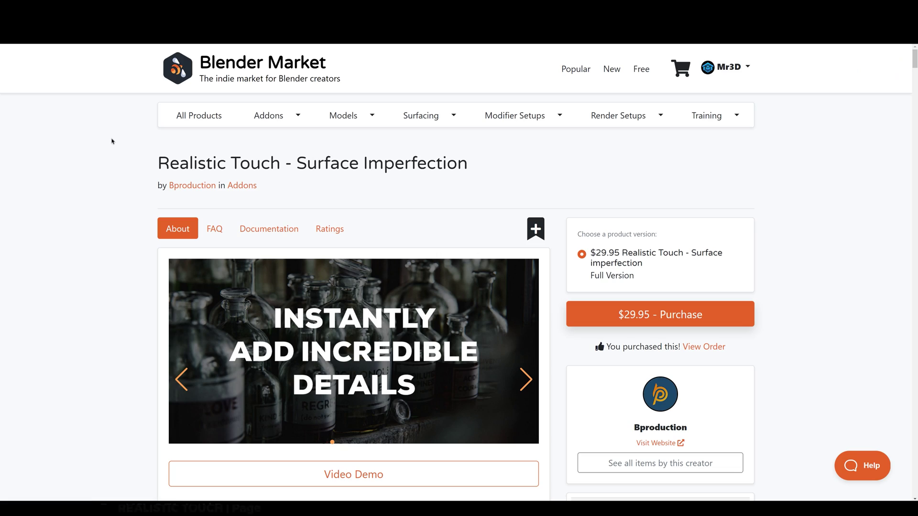
- Look over the Realistic Touch - Surface Imperfection product page on Blender Market, including its preview image gallery
left_click_drag(143, 156, 338, 157)
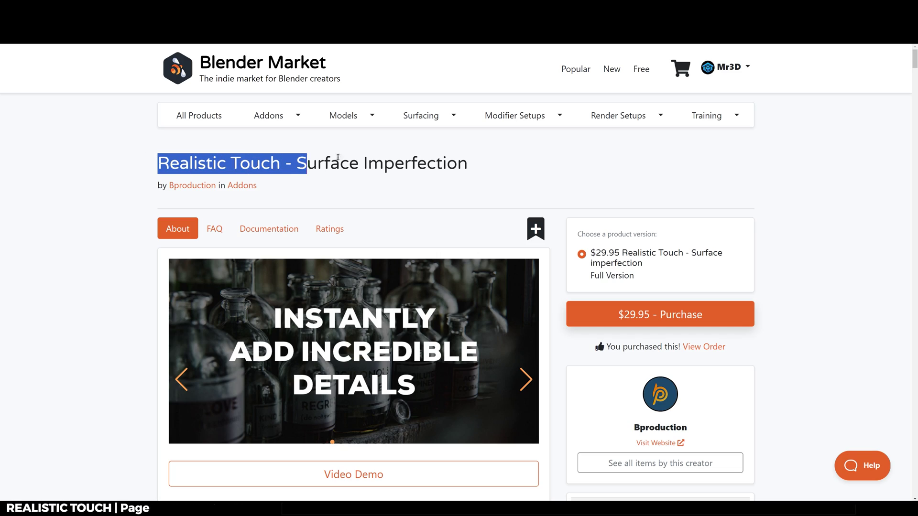
left_click(493, 165)
scroll(492, 166, "down", 2)
left_click(527, 273)
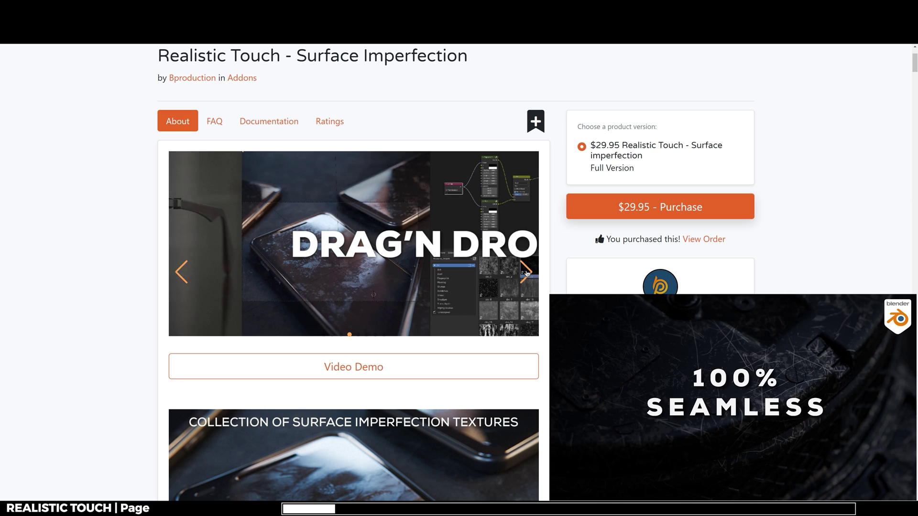
left_click(526, 273)
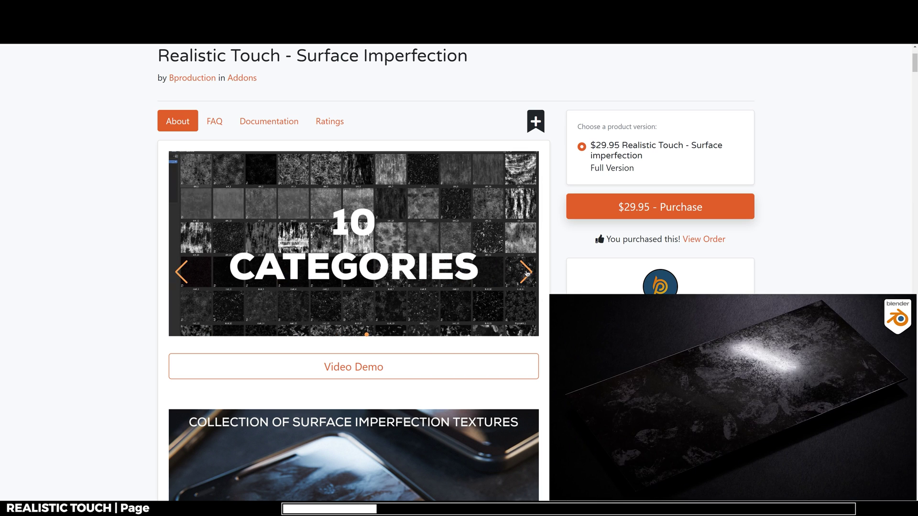
scroll(527, 273, "down", 4)
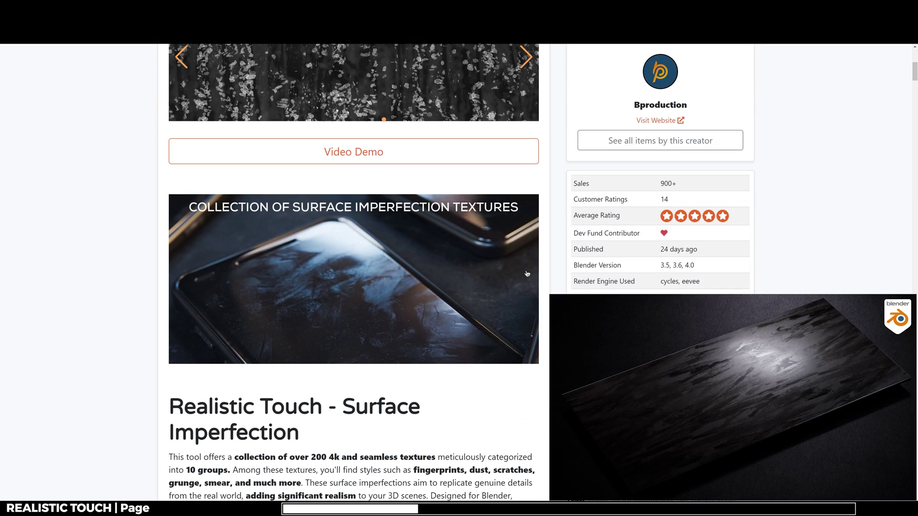
scroll(527, 274, "up", 7)
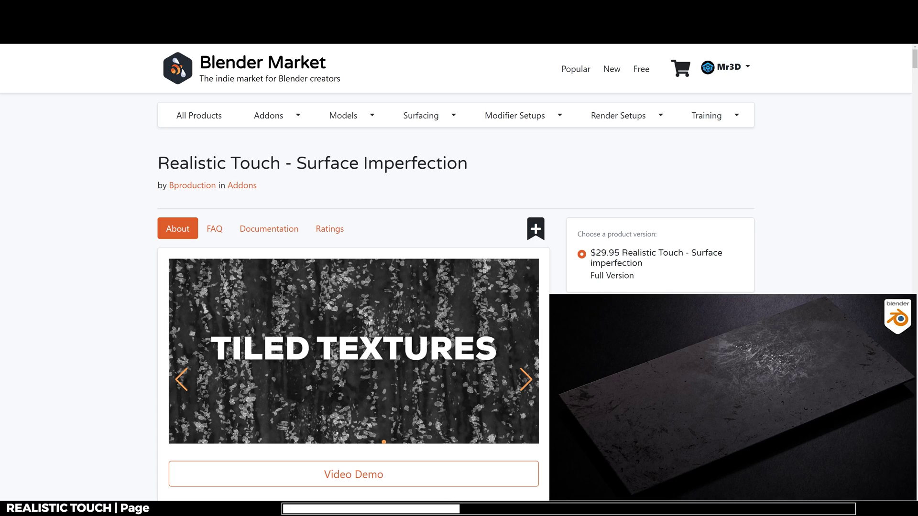
- Read through the product description and sample renders, down to the section on creating subtle effects and adding realism
scroll(459, 272, "down", 1)
scroll(459, 272, "down", 4)
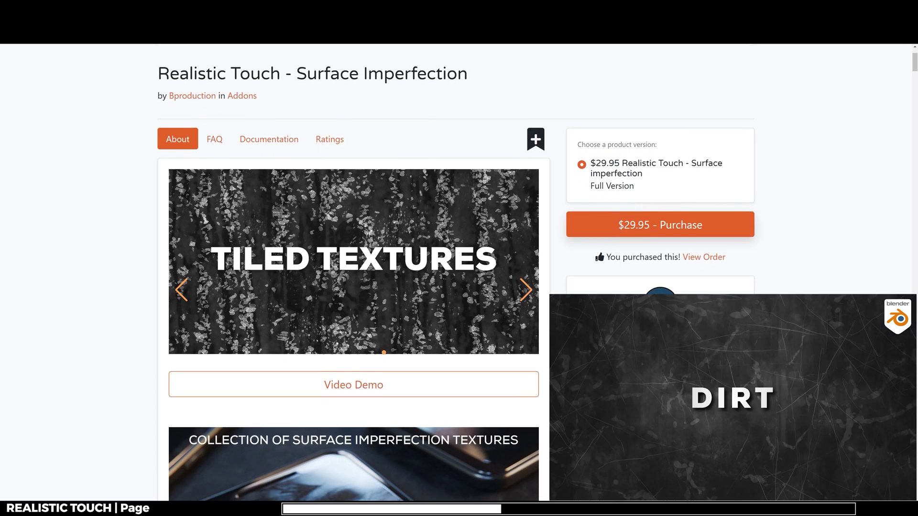
scroll(459, 273, "down", 4)
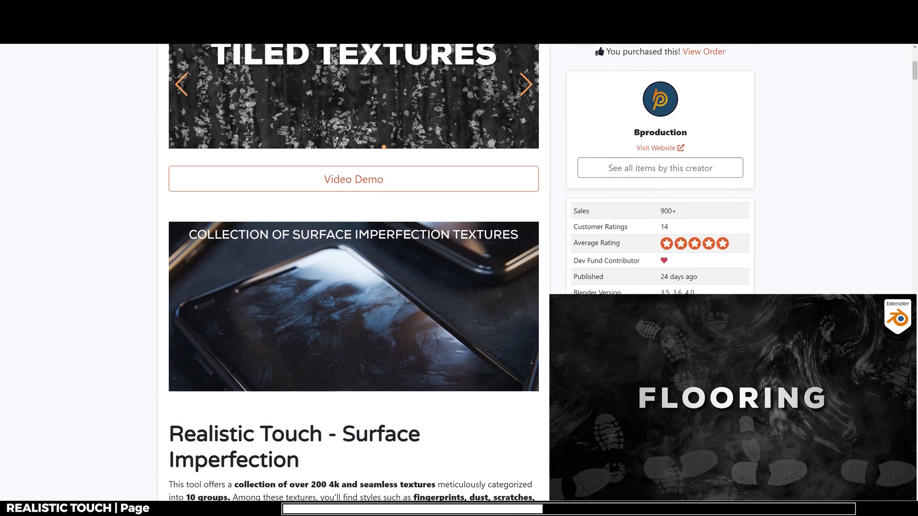
scroll(459, 273, "down", 4)
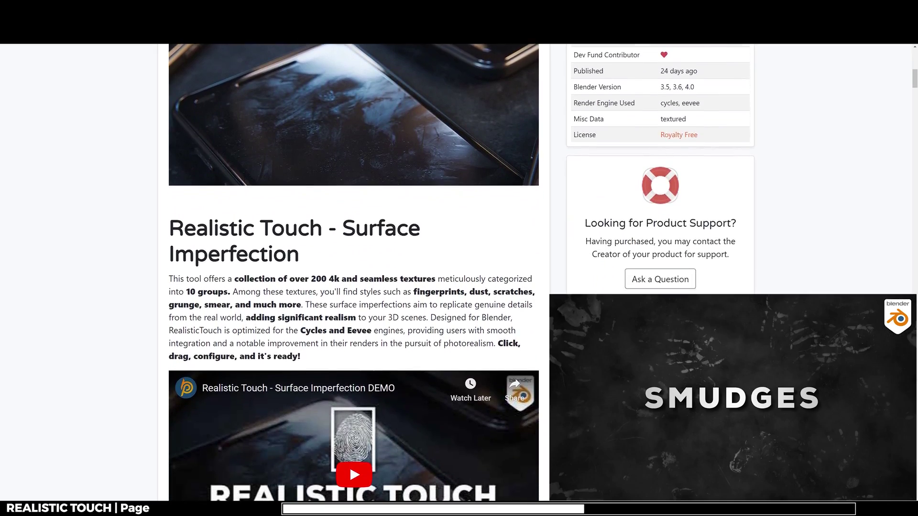
scroll(459, 272, "down", 4)
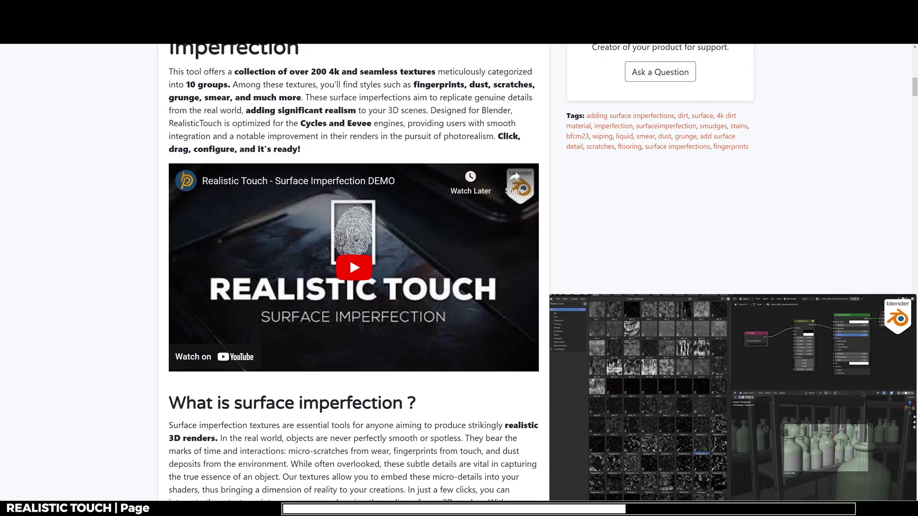
scroll(459, 273, "down", 4)
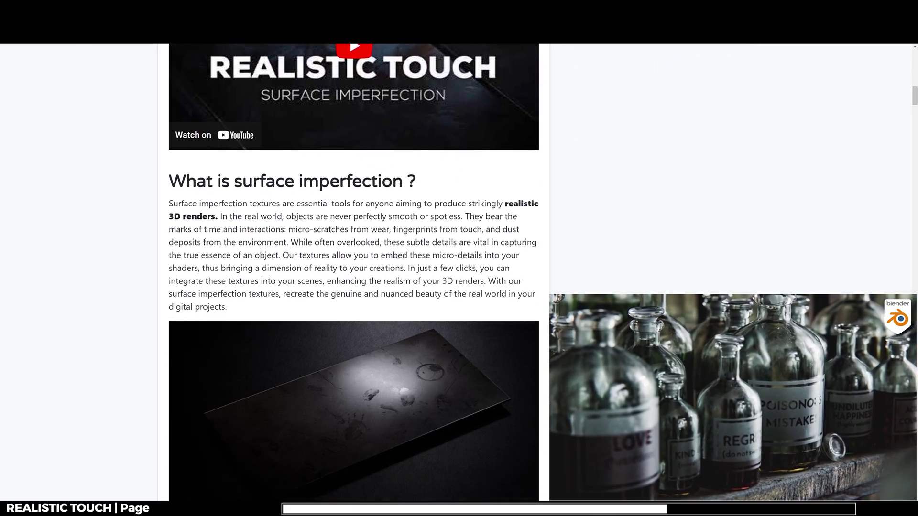
scroll(459, 272, "down", 7)
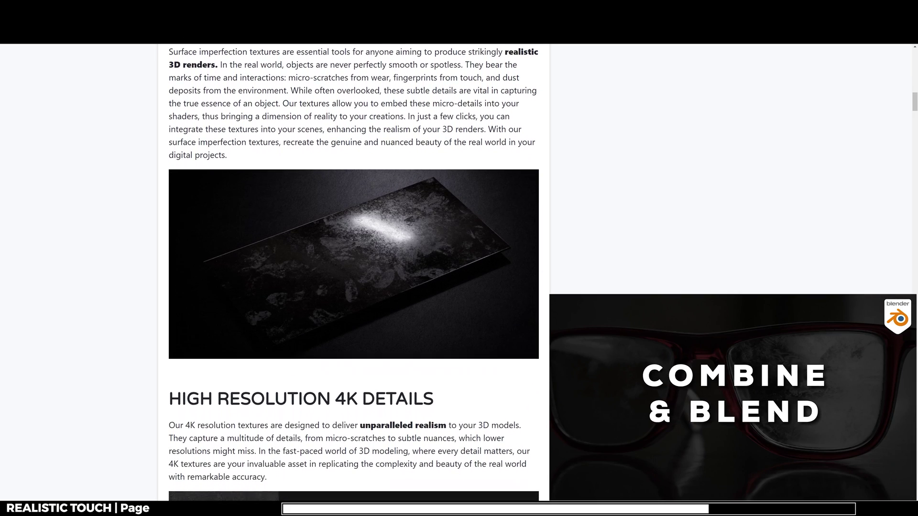
scroll(459, 273, "down", 12)
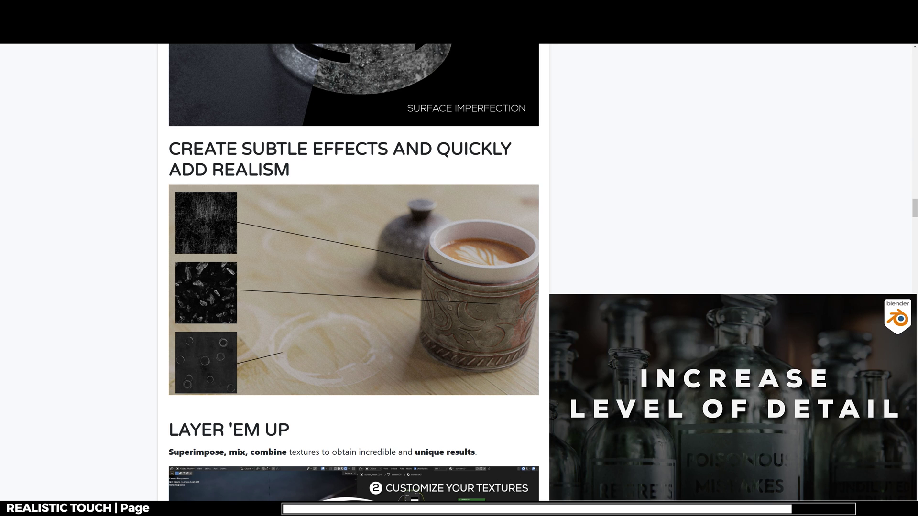
scroll(608, 348, "up", 6)
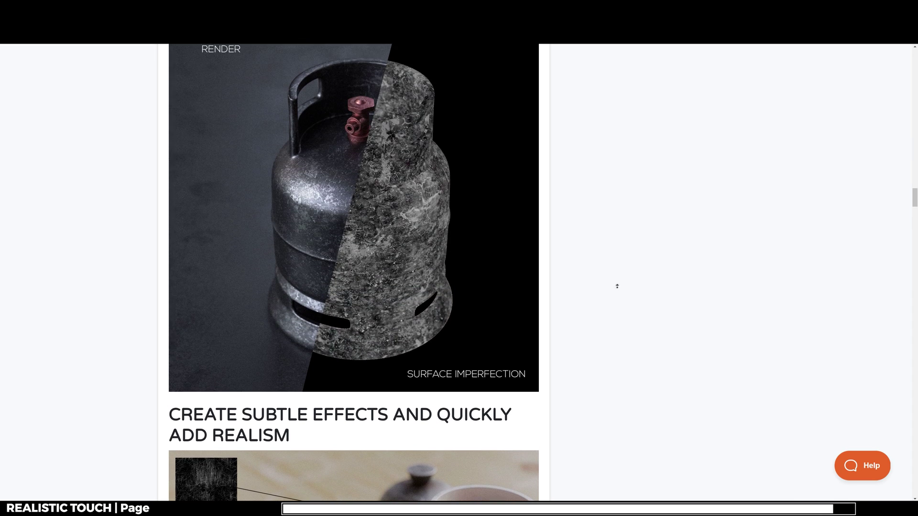
scroll(613, 378, "down", 1)
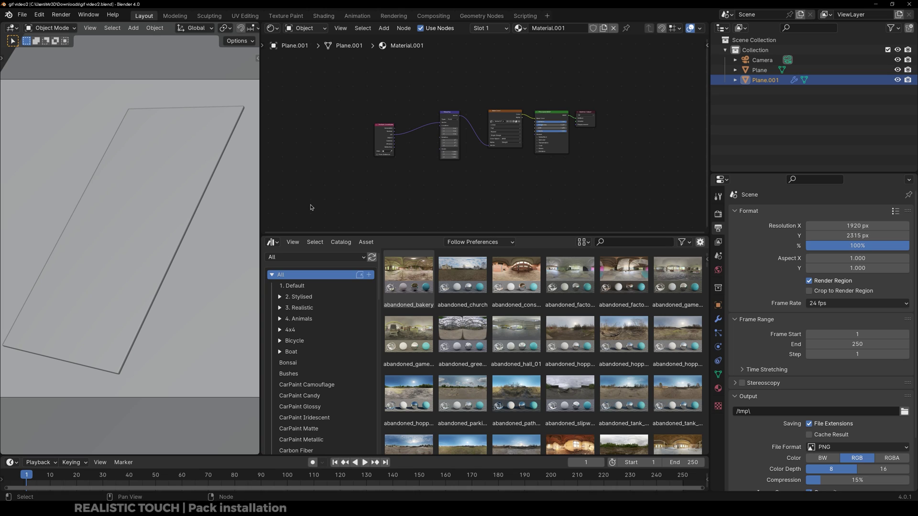
- In Blender, show the World properties and view the scene through the camera
middle_click_drag(197, 173, 174, 220)
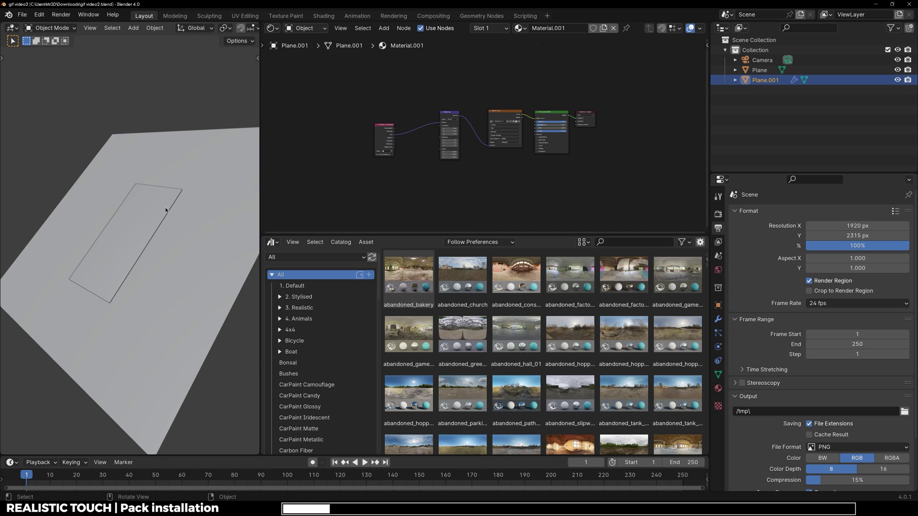
left_click(717, 270)
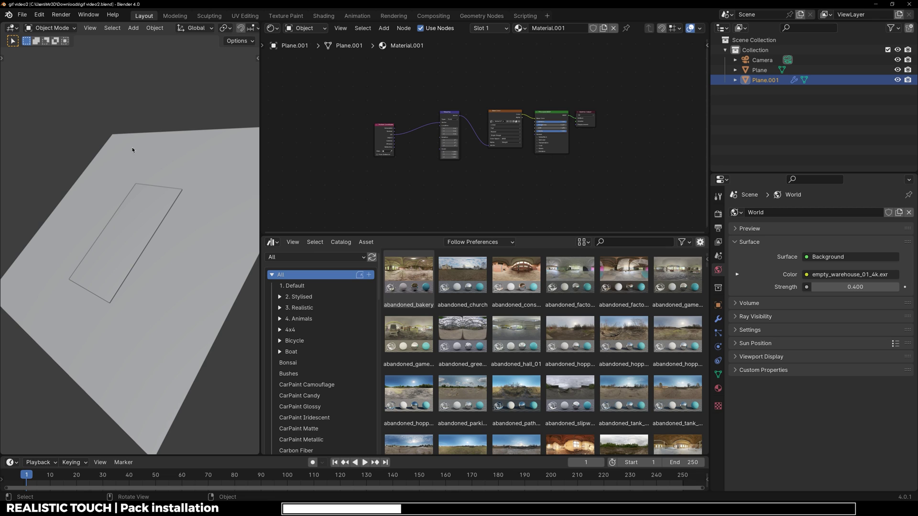
key("KP_0")
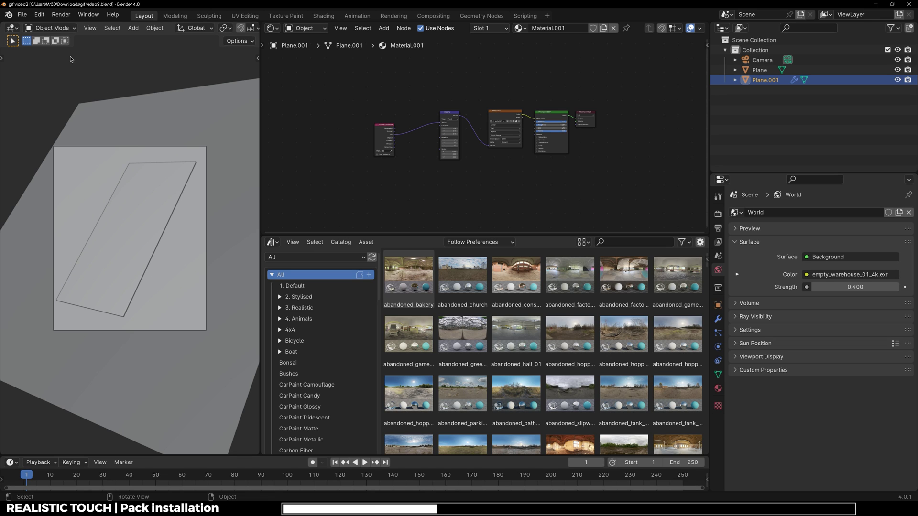
- Select the Realistic_Touch asset library in the Preferences file paths, save the preferences and close the window
left_click(48, 19)
left_click(95, 155)
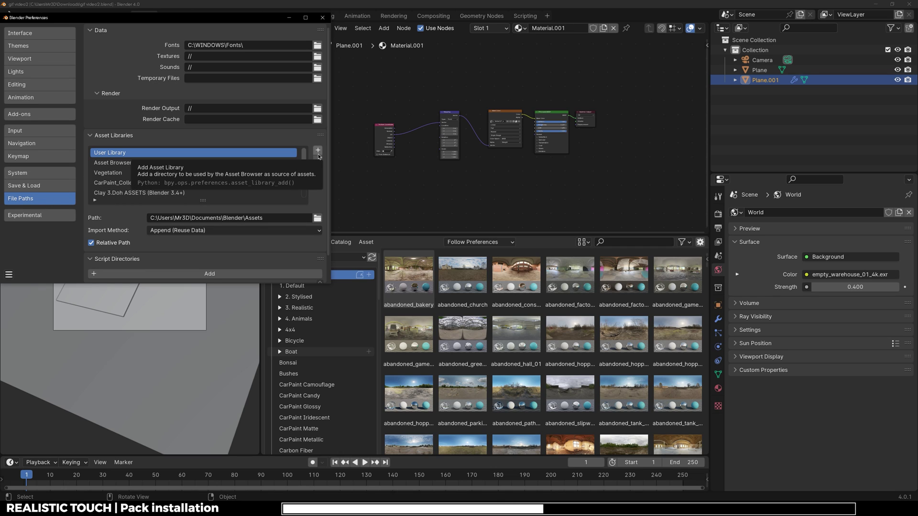
scroll(253, 188, "down", 4)
scroll(253, 190, "down", 2)
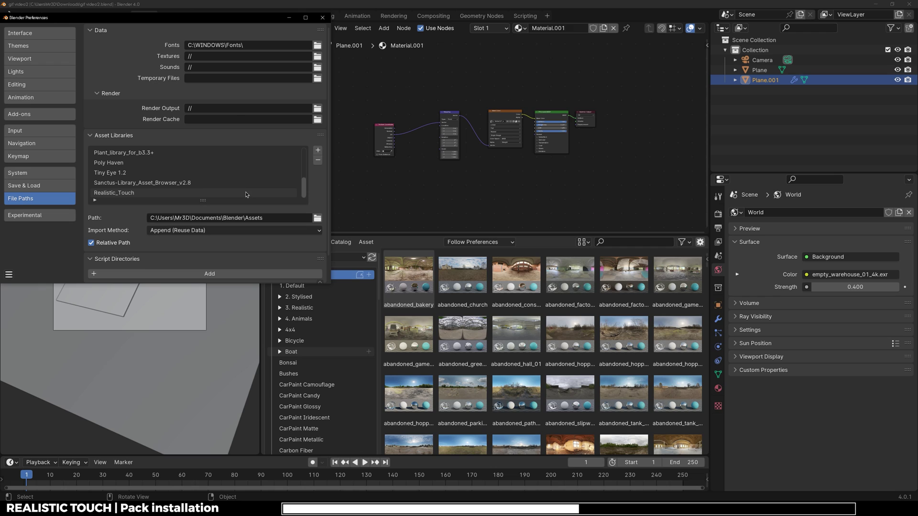
left_click(127, 193)
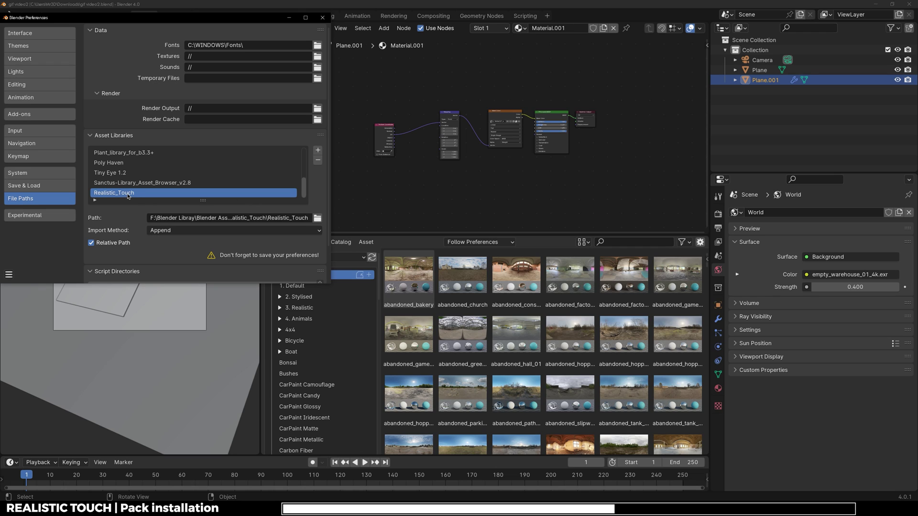
left_click(8, 275)
left_click(72, 242)
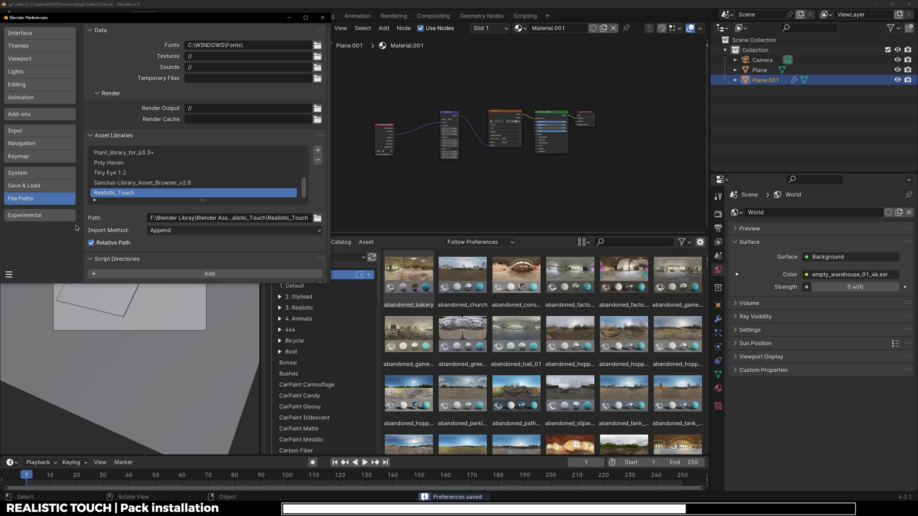
left_click(322, 19)
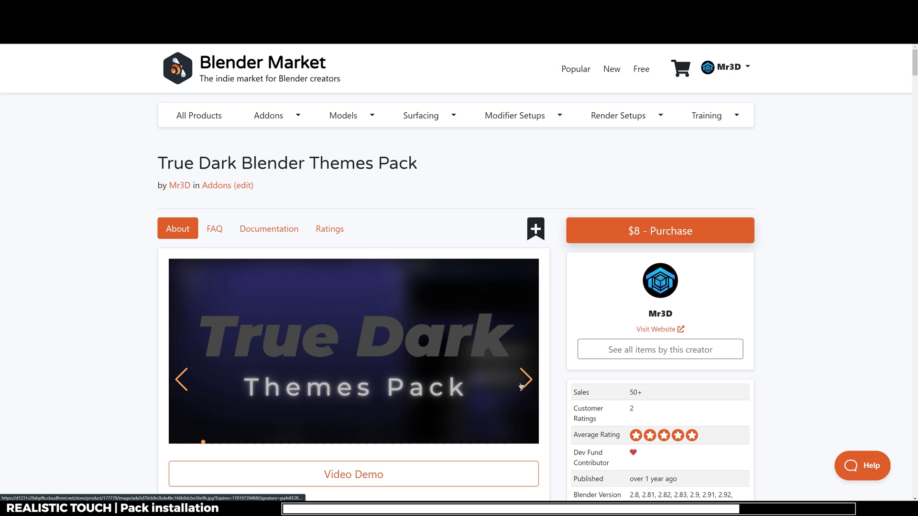
- Browse the preview images of the True Dark Blender Themes Pack on its Blender Market page
left_click(526, 380)
left_click(526, 380)
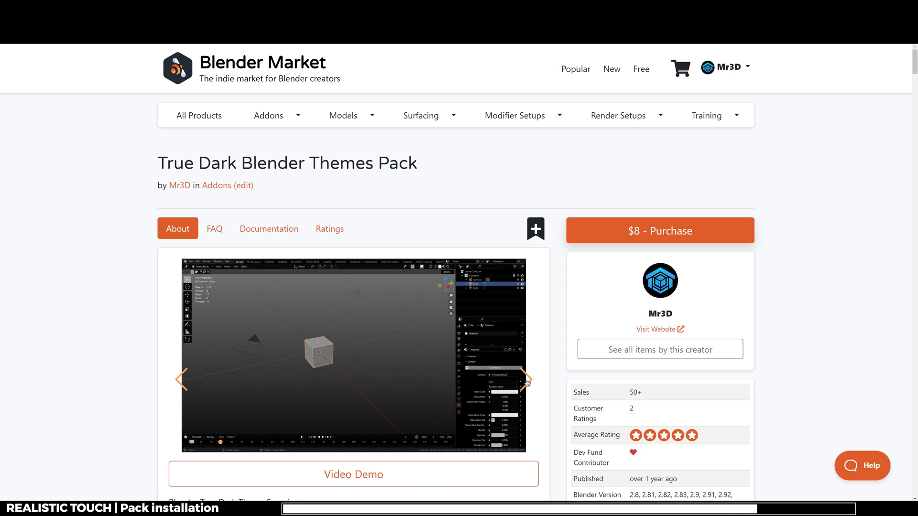
left_click(526, 380)
left_click(526, 380)
left_click(526, 380)
left_click(525, 380)
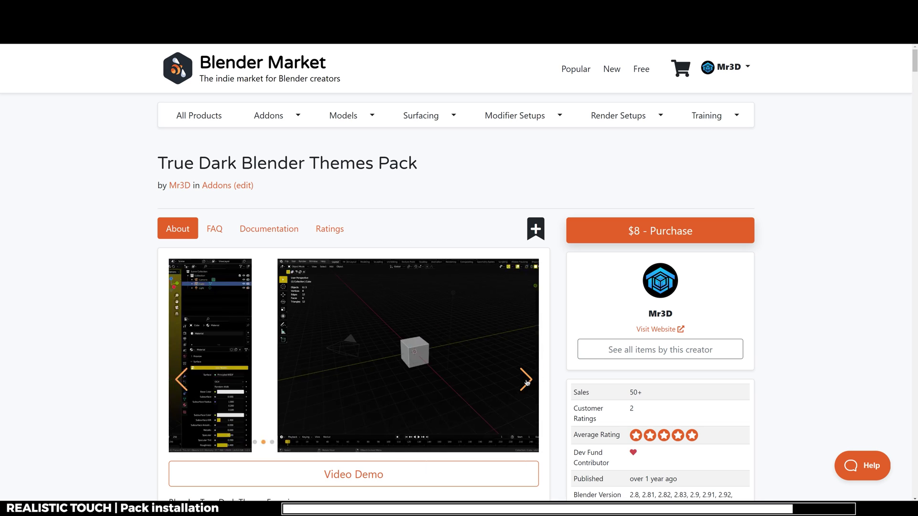
left_click(526, 380)
left_click(526, 380)
left_click(525, 380)
left_click(526, 380)
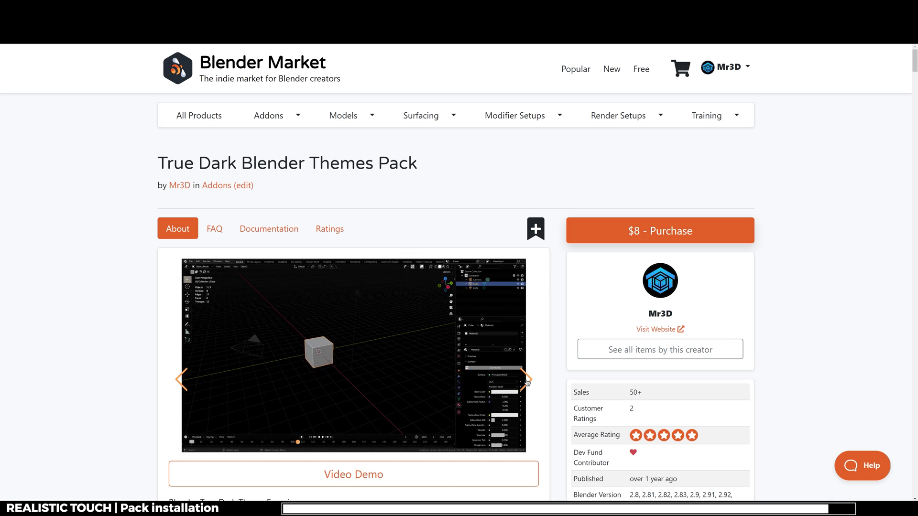
left_click(526, 380)
left_click(526, 380)
left_click(526, 380)
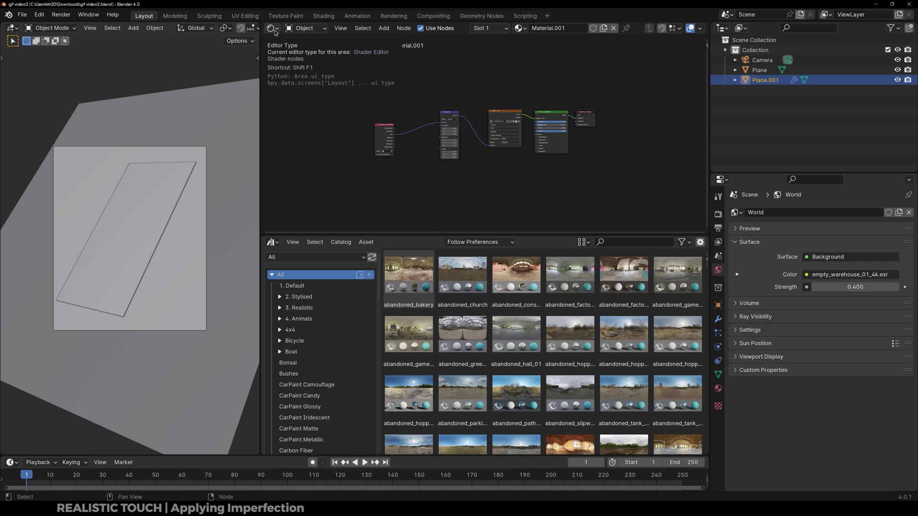
- In Blender, set the area below the shader nodes to the Asset Browser and show the Realistic_Touch library
left_click(273, 30)
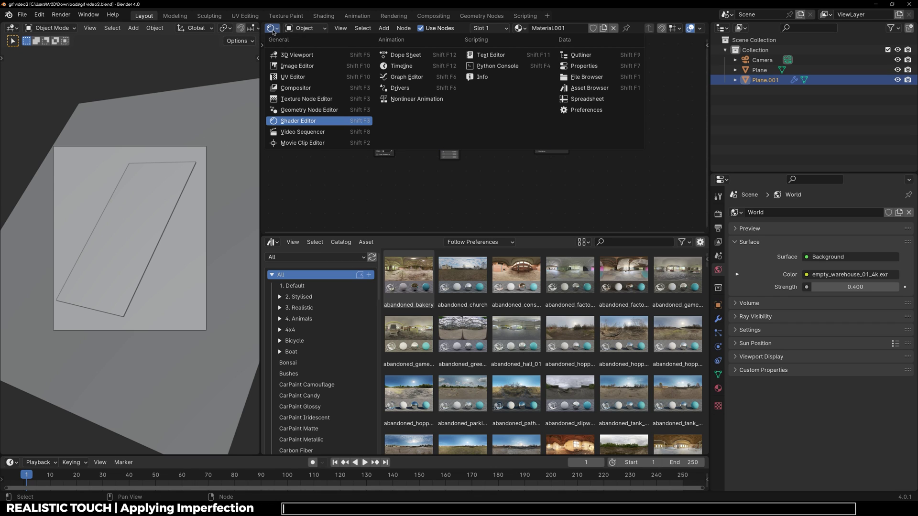
left_click(272, 242)
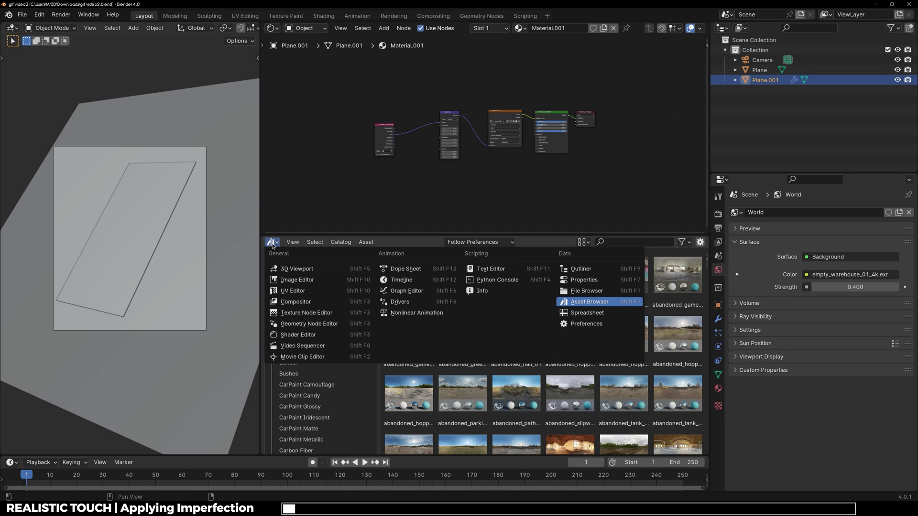
left_click(588, 306)
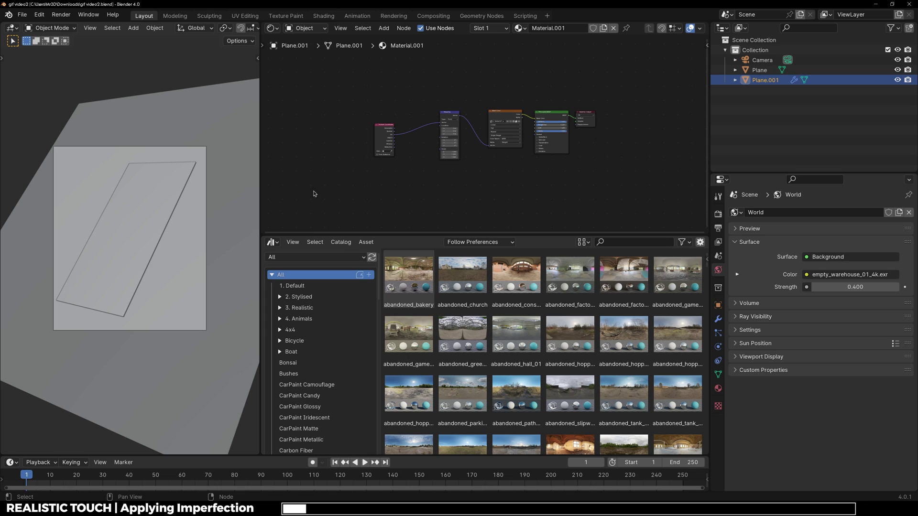
left_click(294, 261)
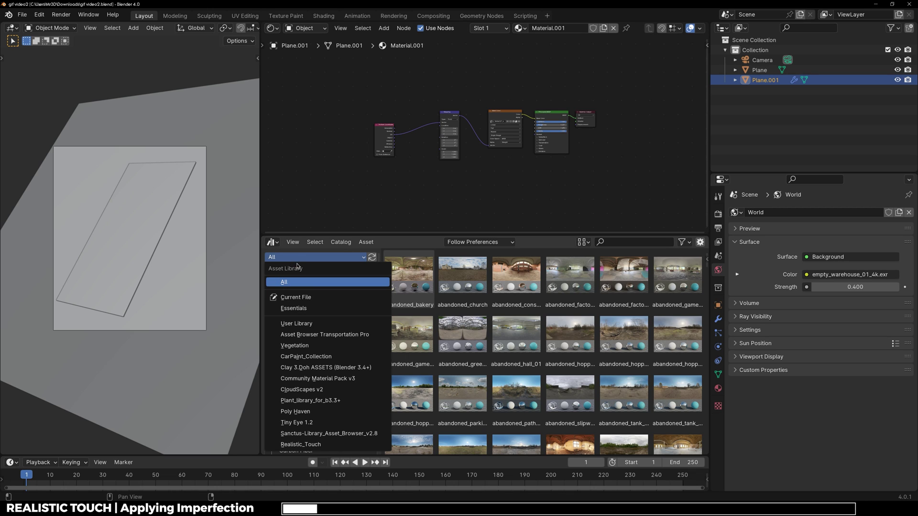
left_click(300, 444)
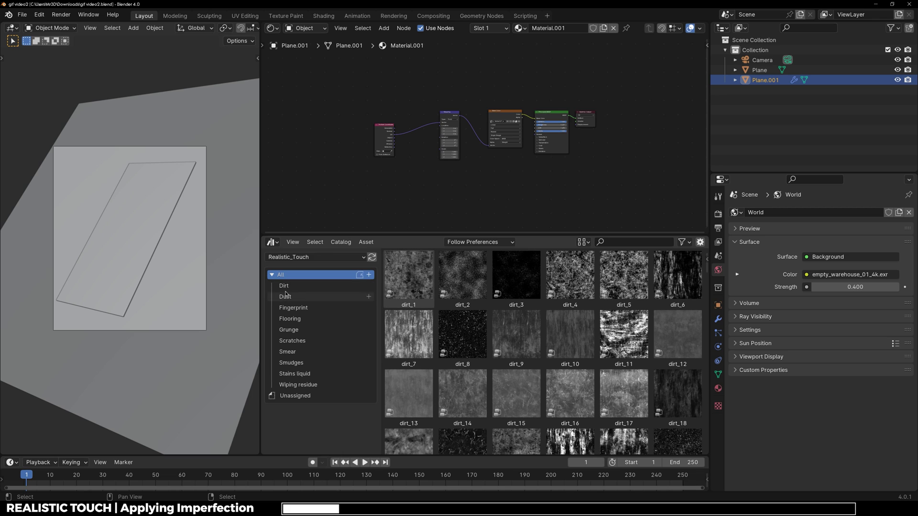
- Examine the textures in the Smear, Stains liquid, Scratches and Flooring catalogs
left_click(297, 353)
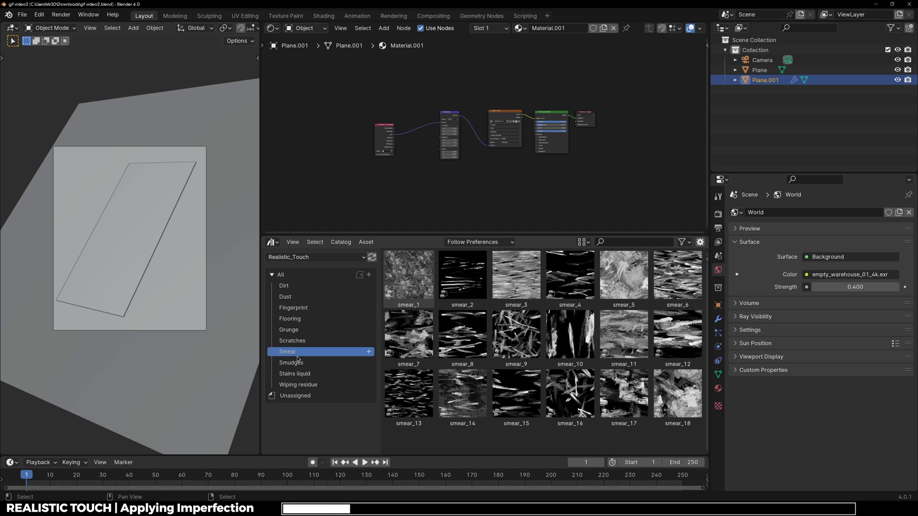
left_click(297, 374)
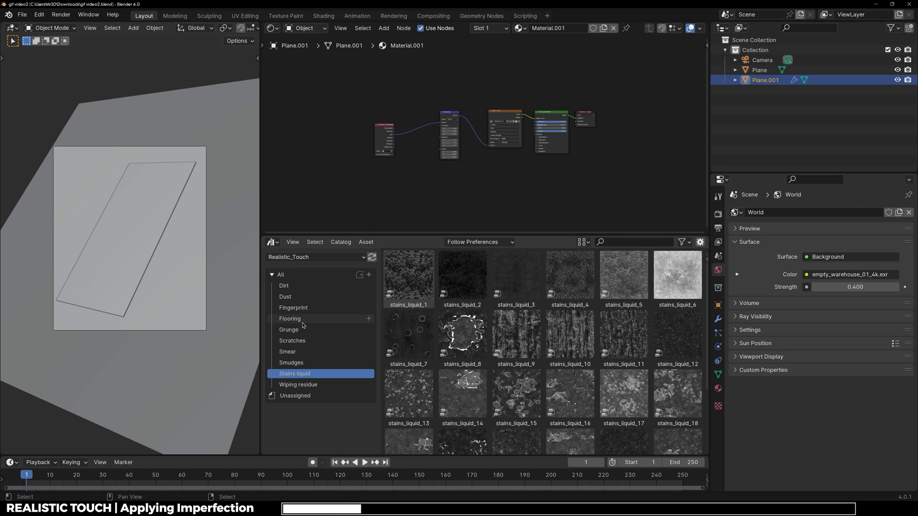
left_click(297, 340)
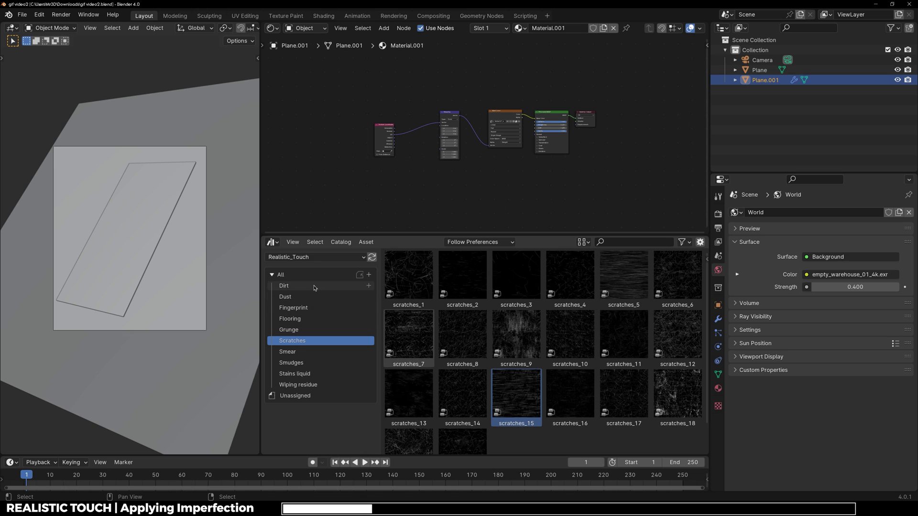
left_click(308, 318)
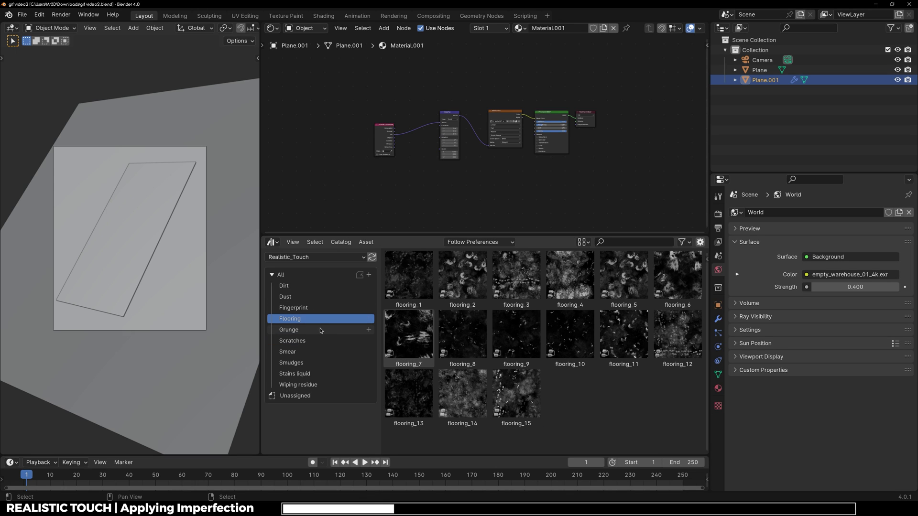
- Show the Dirt catalog, switch the viewport to Rendered shading and set the render engine to EEVEE
left_click(301, 285)
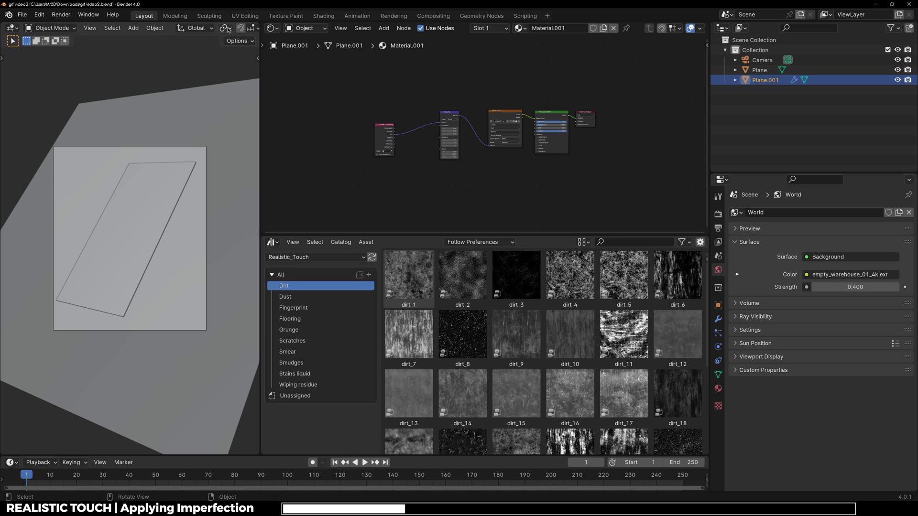
key("z")
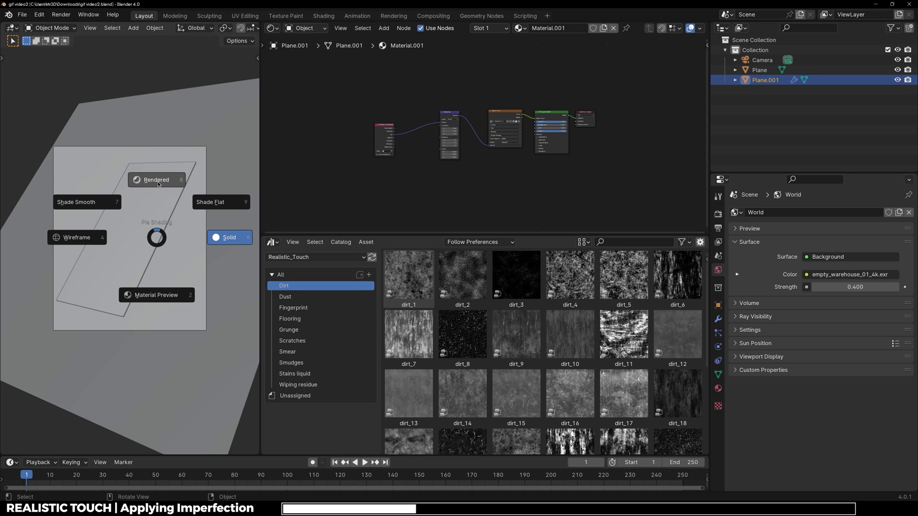
left_click(158, 184)
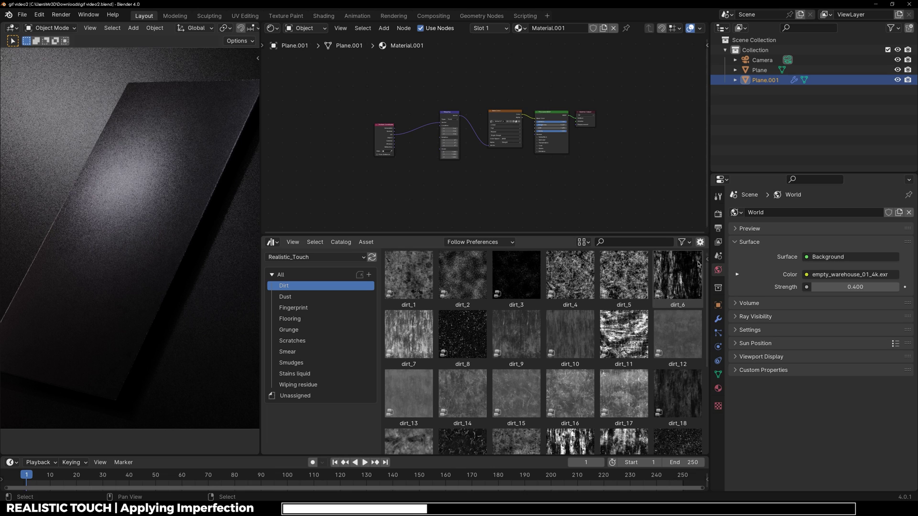
left_click(718, 215)
left_click(837, 214)
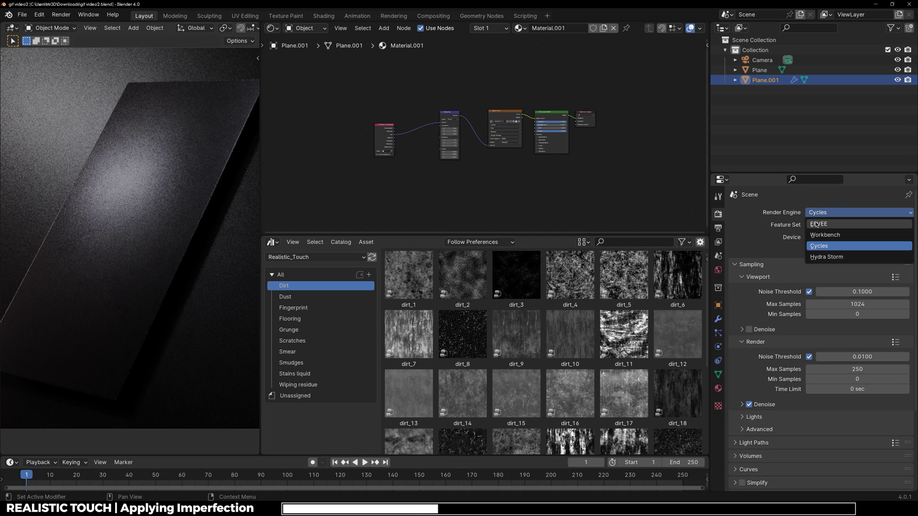
left_click(821, 227)
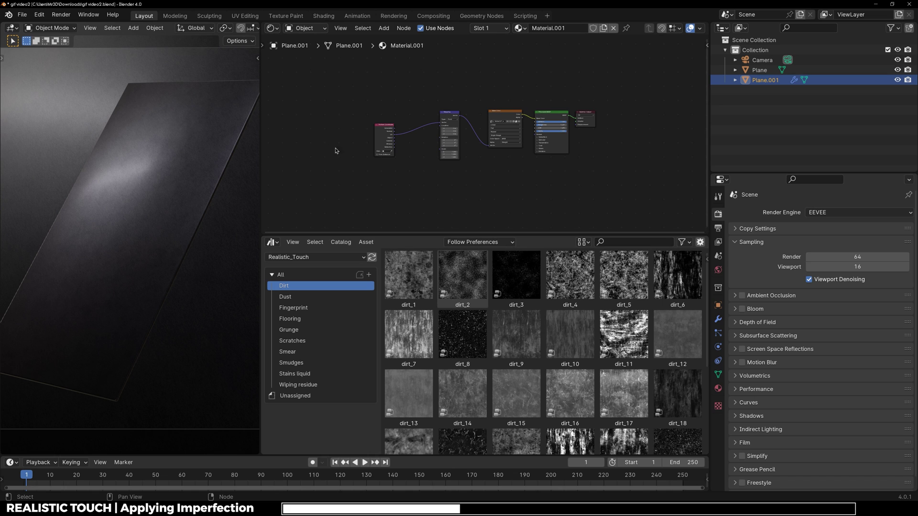
scroll(490, 203, "up", 2)
left_click(834, 212)
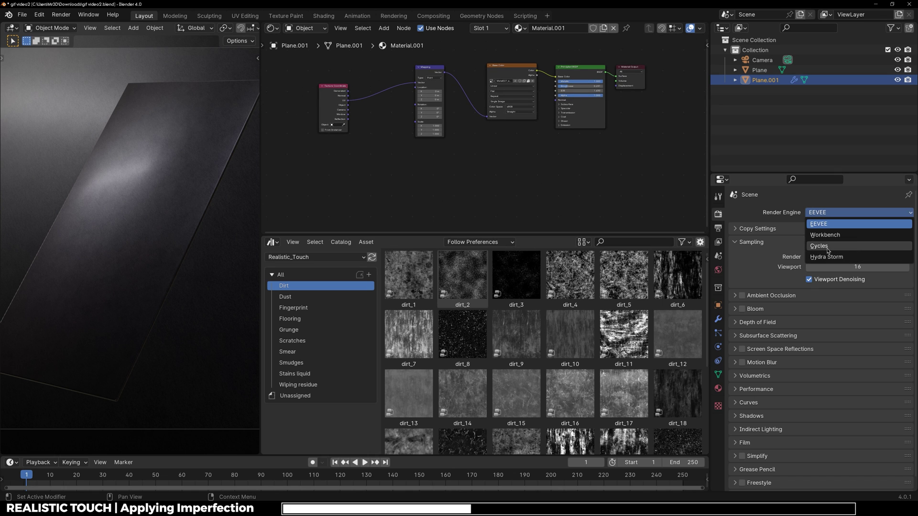
- Move the Principled BSDF and Material Output nodes together away from the Base Color image texture to free up space
middle_click_drag(472, 163, 477, 199)
left_click_drag(663, 168, 533, 78)
key("g")
left_click(572, 126)
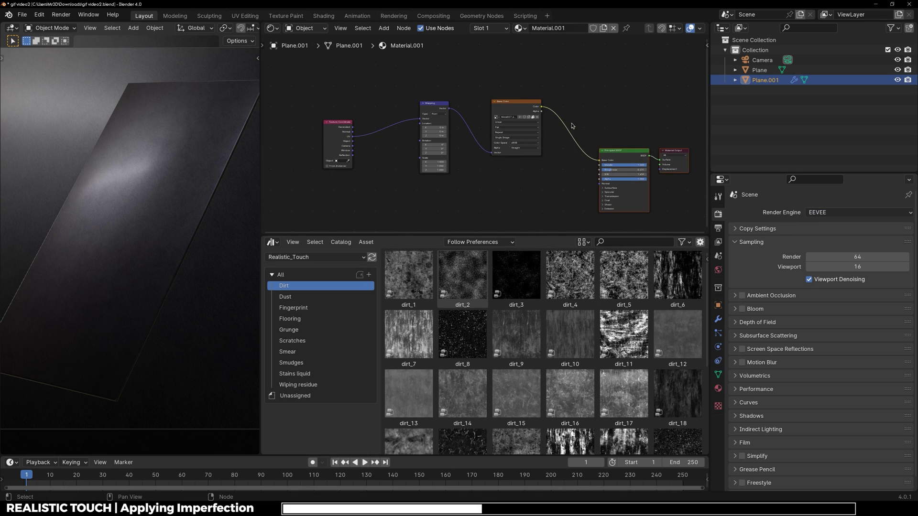
left_click(572, 125)
middle_click_drag(572, 126, 576, 88)
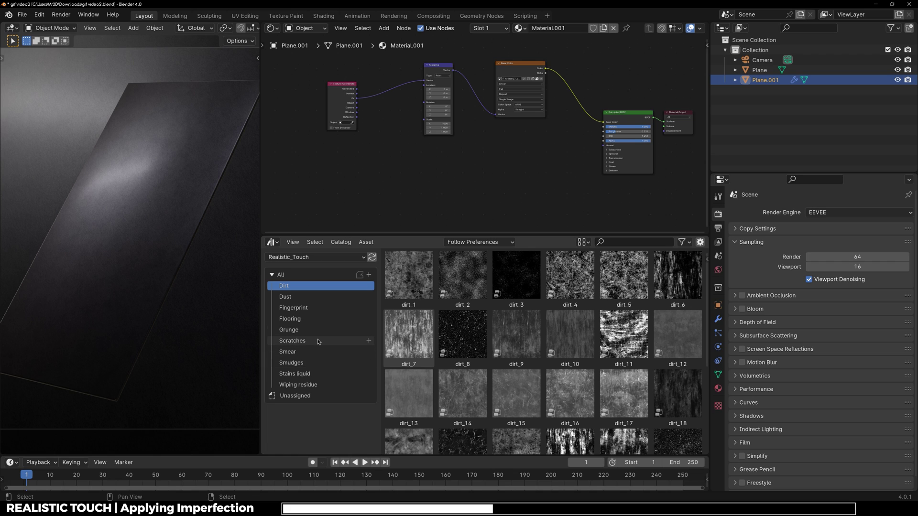
- Add the fingerprint_8 asset from the Fingerprint catalog to the material's nodes and enlarge the shader editor area
left_click(319, 342)
left_click(312, 309)
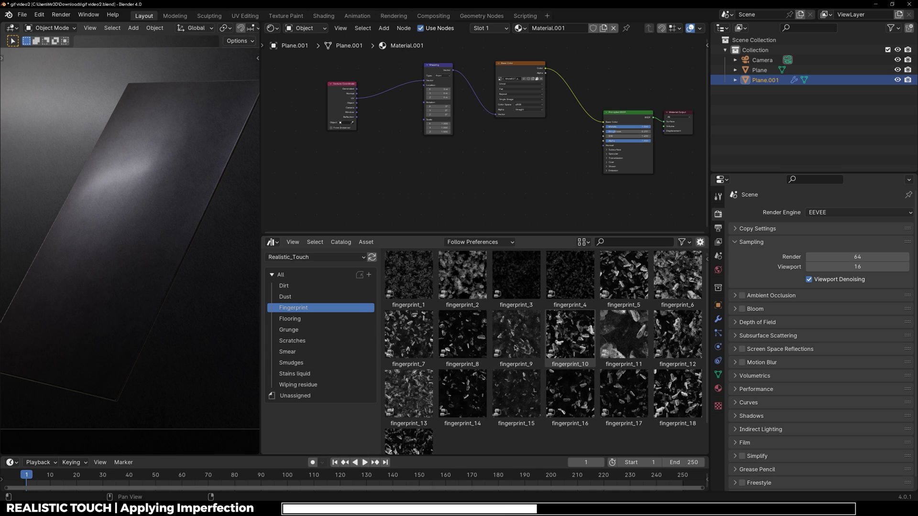
left_click_drag(471, 342, 531, 164)
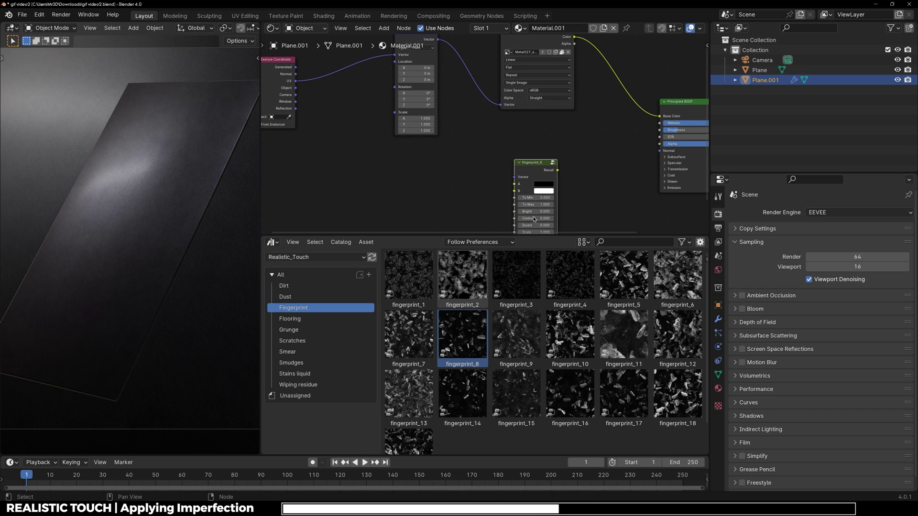
middle_click_drag(575, 143, 514, 118)
left_click_drag(541, 235, 539, 311)
scroll(523, 230, "up", 3)
middle_click_drag(523, 230, 482, 223)
- Connect the fingerprint_8 Result output to the Roughness input of the Principled BSDF
left_click_drag(433, 189, 457, 191)
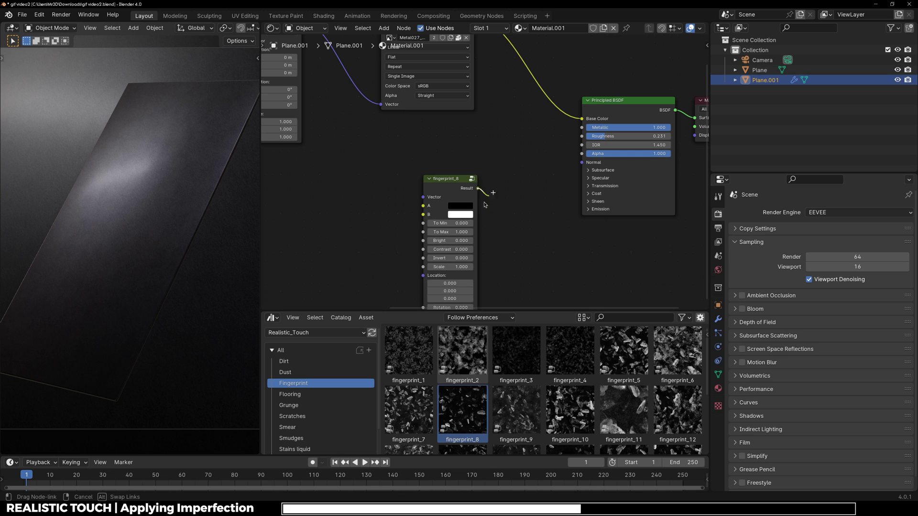
left_click_drag(581, 138, 581, 137)
left_click_drag(609, 105, 600, 101)
scroll(600, 102, "down", 2)
middle_click_drag(601, 102, 621, 105)
scroll(483, 160, "up", 1)
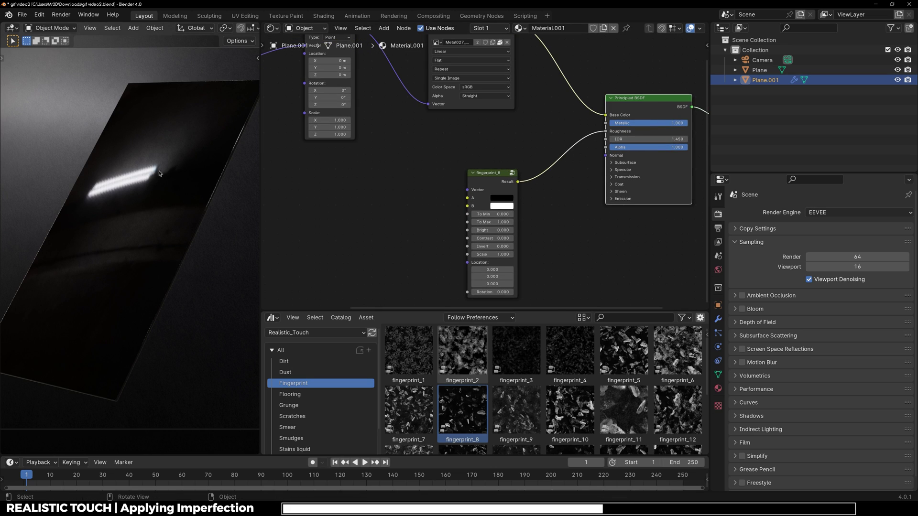
- Move the Texture Coordinate node closer, connect its UV output to the fingerprint_8 Vector input and widen the fingerprint_8 node
scroll(440, 184, "down", 1)
middle_click_drag(440, 184, 524, 184)
left_click_drag(549, 178, 541, 177)
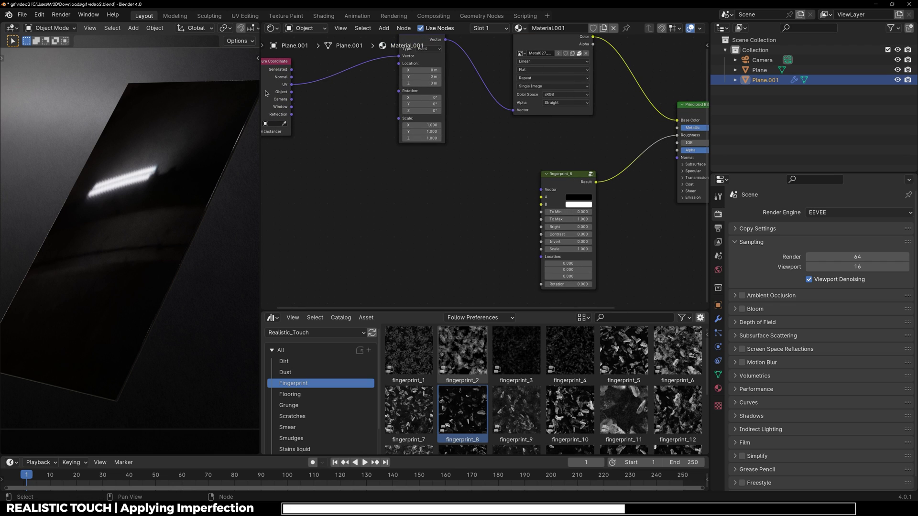
left_click_drag(294, 89, 368, 186)
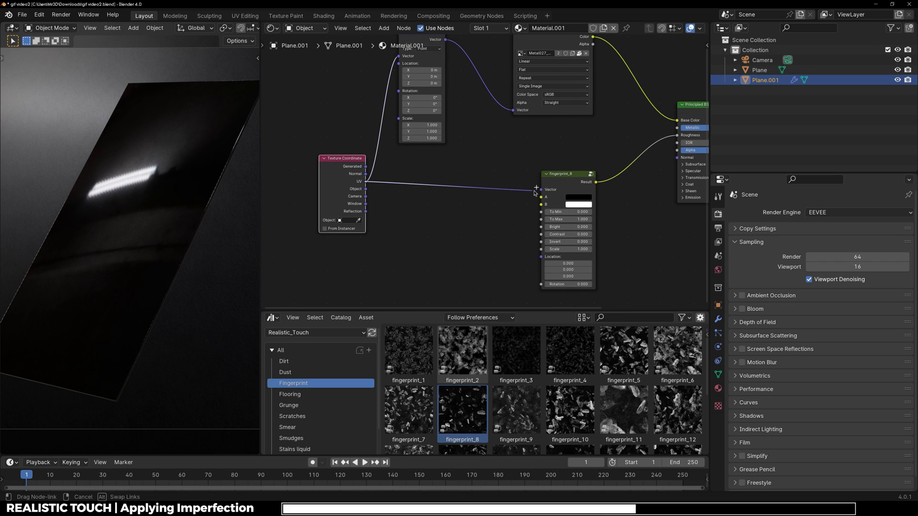
left_click_drag(542, 192, 542, 190)
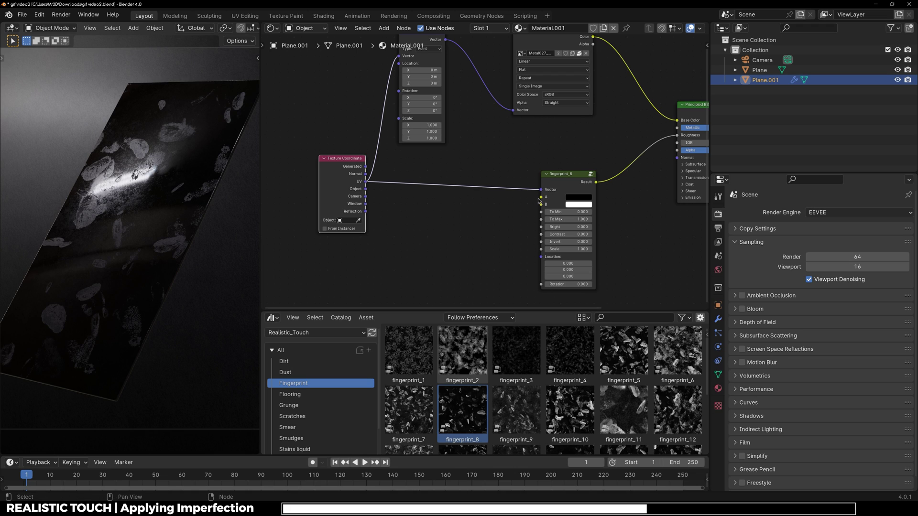
scroll(135, 187, "up", 1)
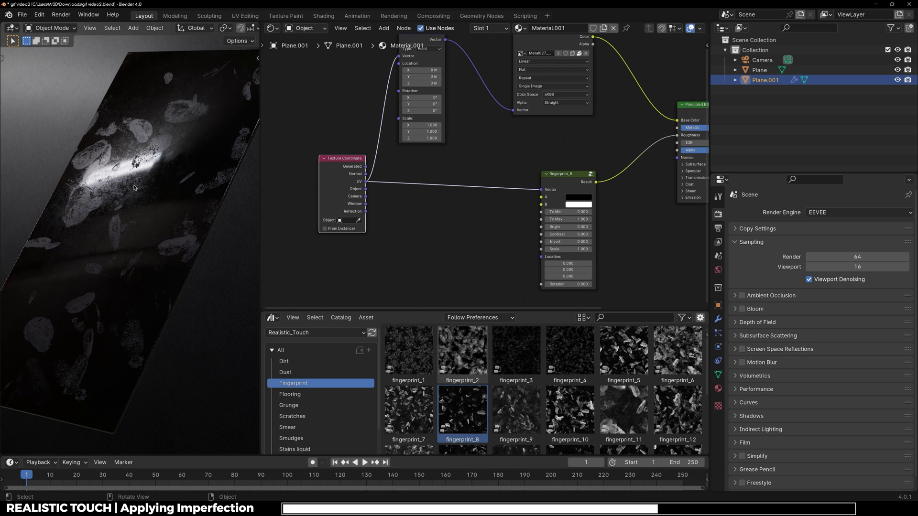
middle_click_drag(172, 148, 246, 185)
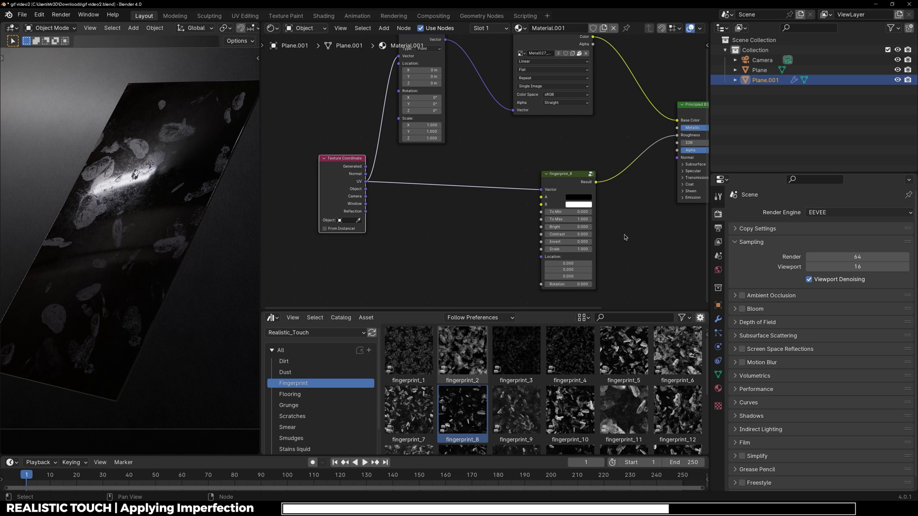
scroll(624, 237, "up", 2)
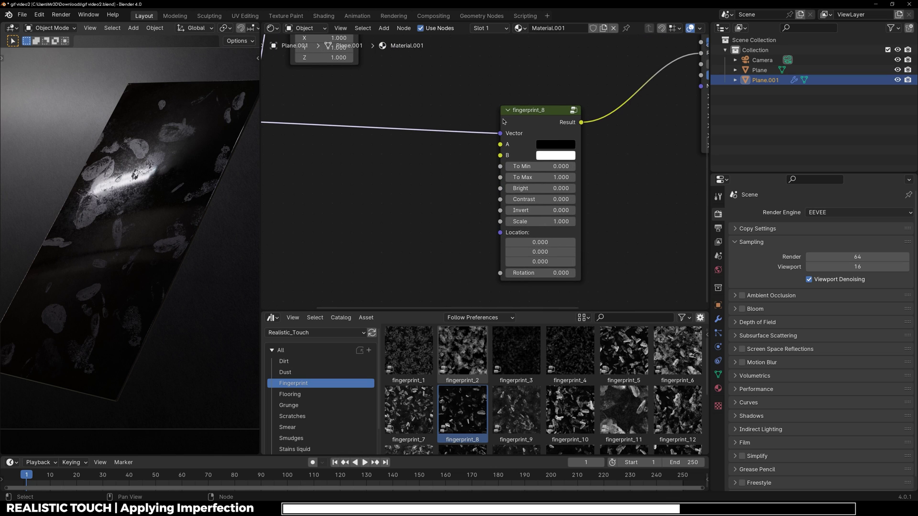
left_click_drag(502, 122, 490, 117)
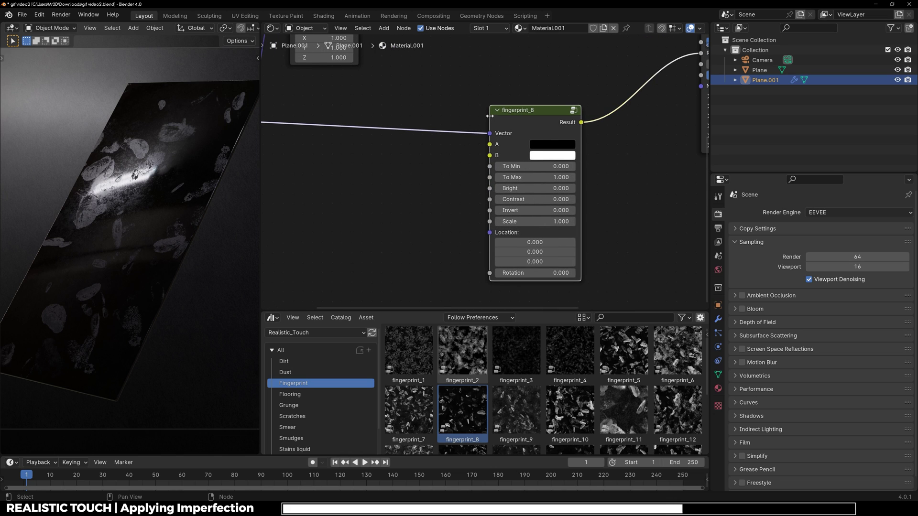
- Try different brightness levels for the A and B colors of the fingerprint_8 node
left_click(546, 146)
left_click_drag(629, 204, 629, 240)
left_click(550, 156)
mouse_move(628, 182)
left_mouse_down()
mouse_move(628, 206)
mouse_move(628, 188)
left_mouse_up()
left_click(544, 144)
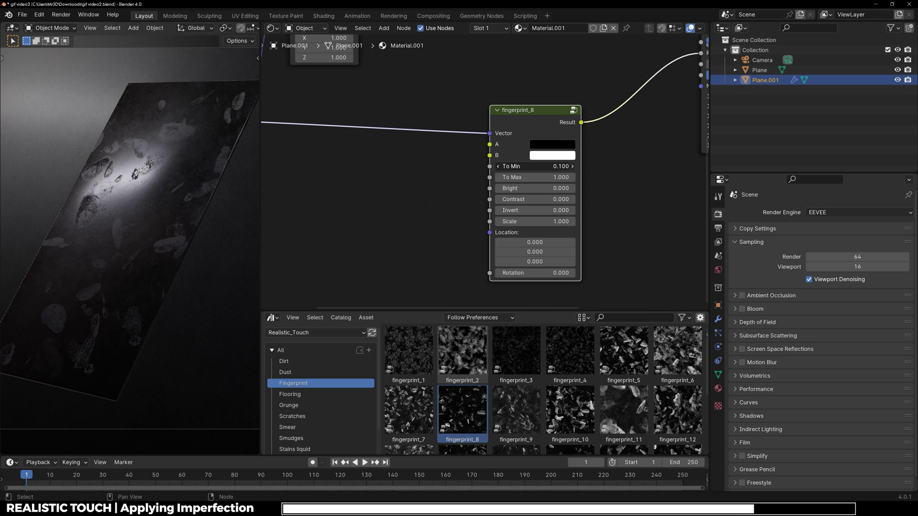
- Try a To Min of 0.2 and other Bright, Contrast and Invert values on fingerprint_8, then restore the defaults
left_click_drag(525, 167, 518, 167)
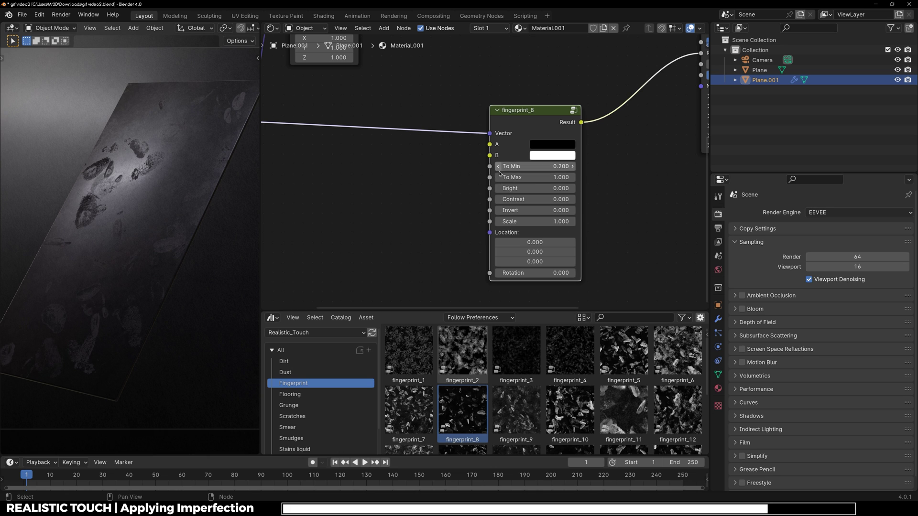
key("BackSpace")
key("BackSpace")
mouse_move(550, 188)
left_mouse_down()
mouse_move(572, 189)
mouse_move(549, 189)
left_mouse_up()
left_click_drag(526, 199, 554, 210)
key("ctrl+z")
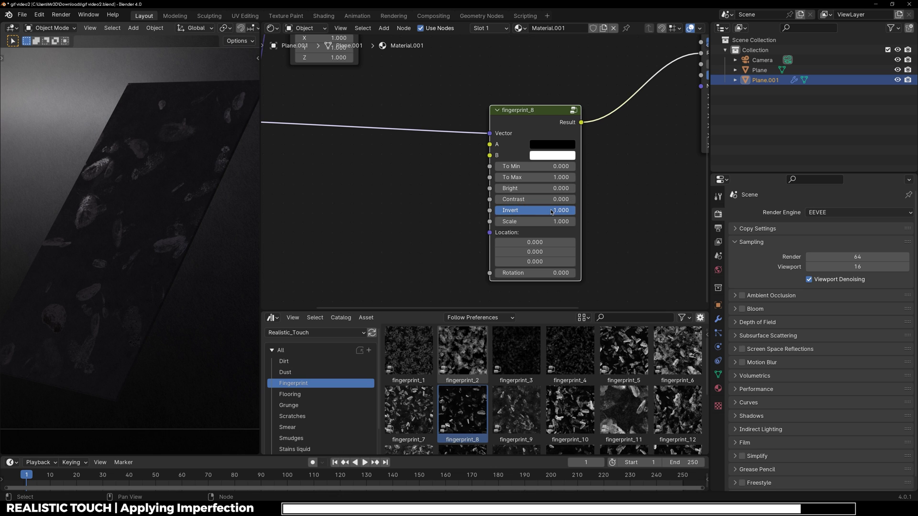
key("ctrl+z")
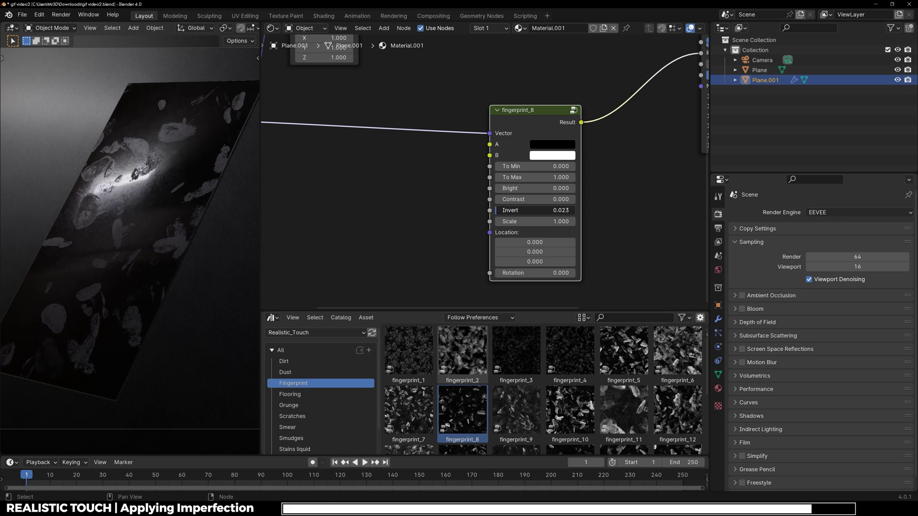
- Try other Scale and Location values on fingerprint_8, including a Y location of -0.6, and undo them
mouse_move(549, 222)
left_mouse_down()
mouse_move(564, 222)
mouse_move(536, 222)
mouse_move(545, 222)
left_mouse_up()
key("ctrl+z")
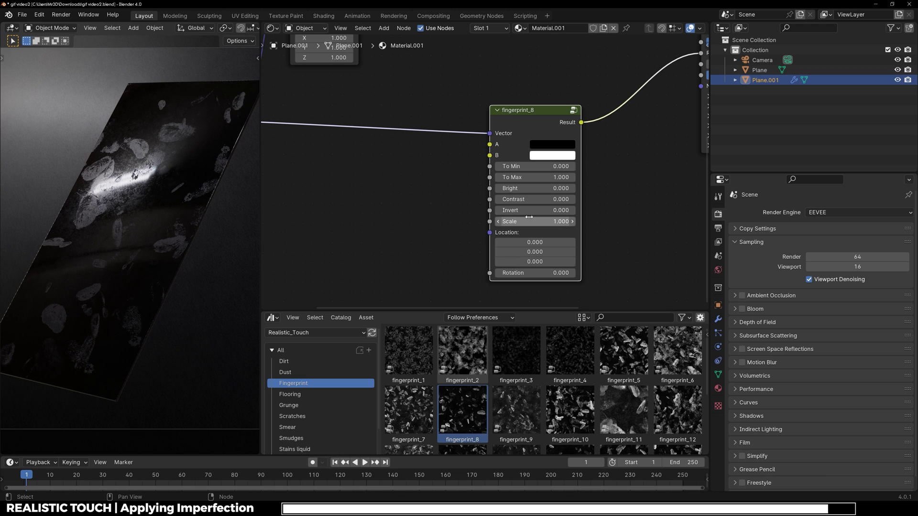
middle_click_drag(529, 250, 539, 208)
left_click_drag(539, 209, 523, 210)
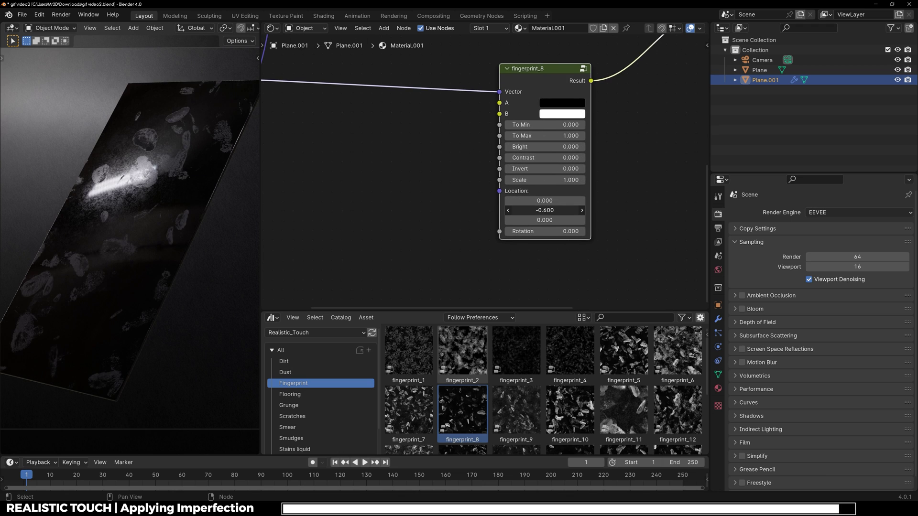
key("ctrl+z")
- Enlarge the asset browser area and add the stains_liquid_13 asset from the Stains liquid catalog to the material's nodes
scroll(519, 252, "down", 3)
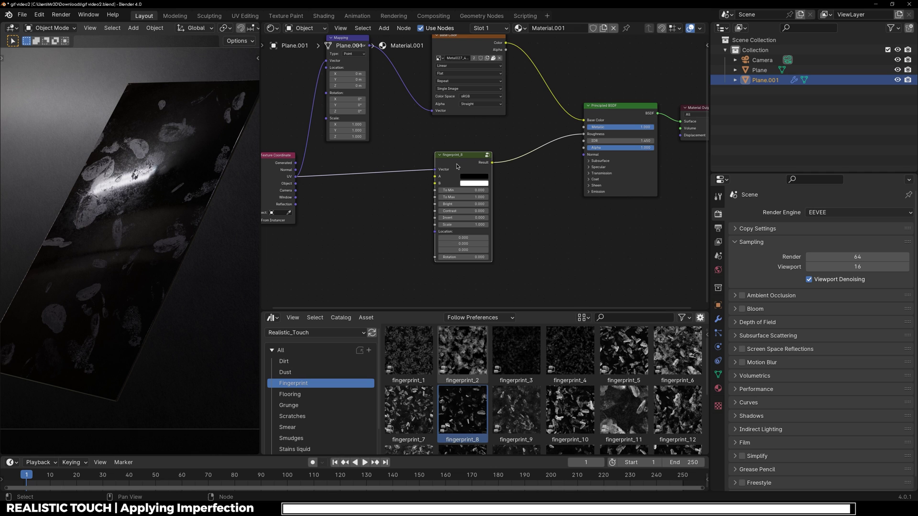
middle_click_drag(456, 168, 473, 147)
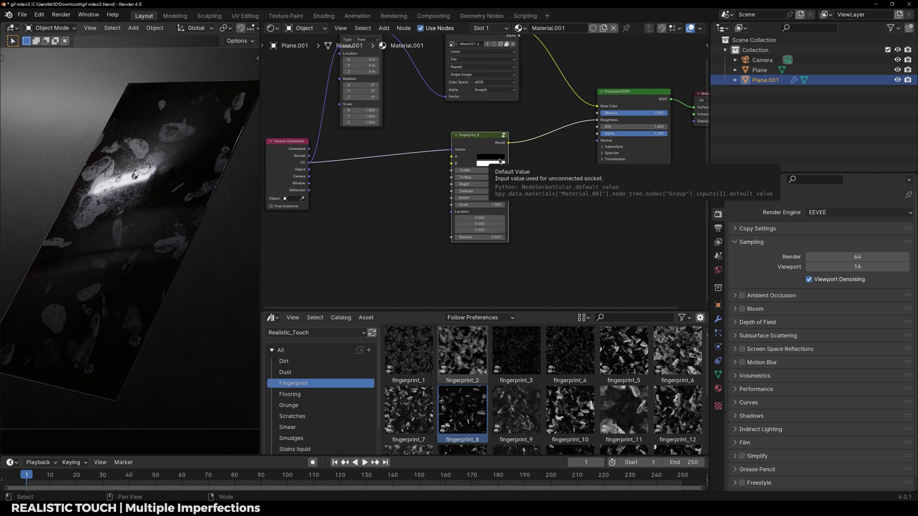
scroll(483, 152, "down", 1)
left_click_drag(403, 311, 403, 276)
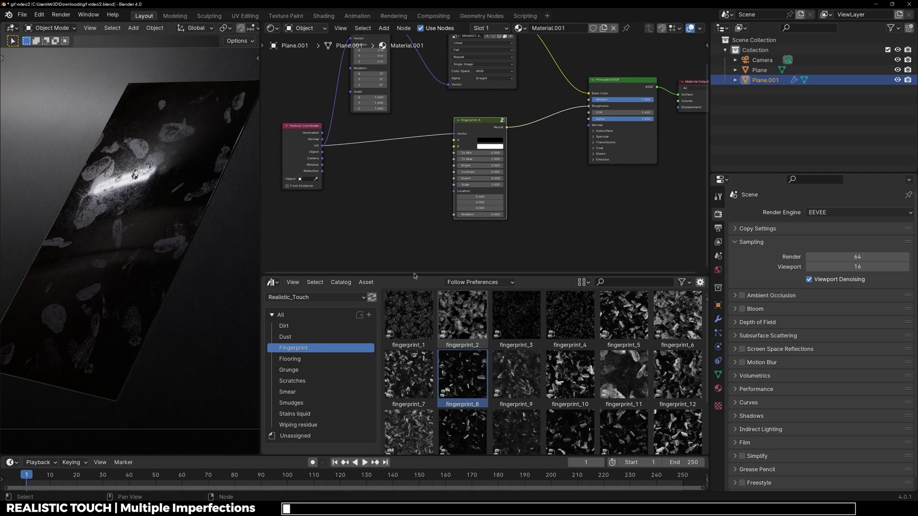
left_click(299, 415)
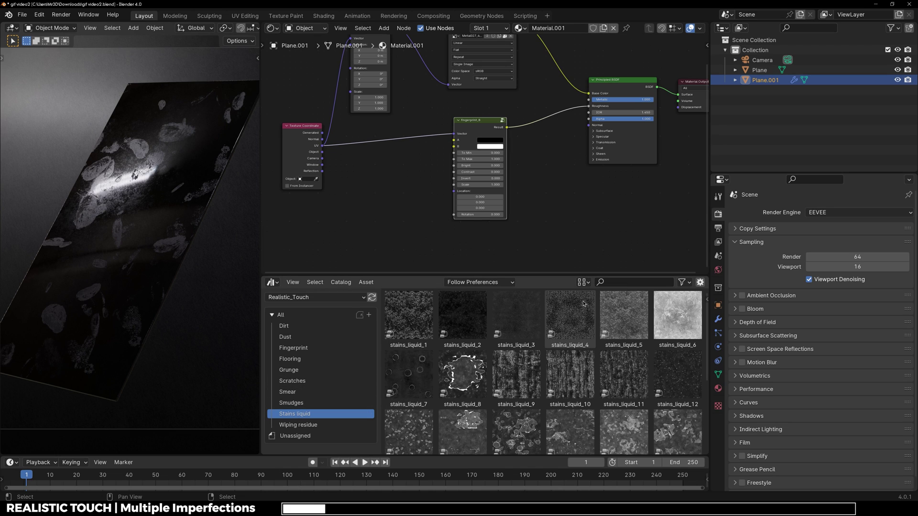
left_click(462, 316)
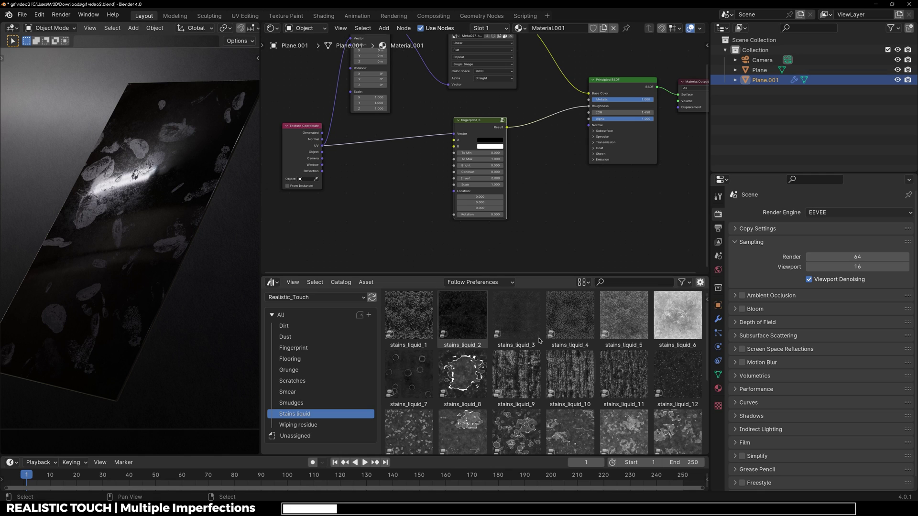
scroll(431, 376, "down", 3)
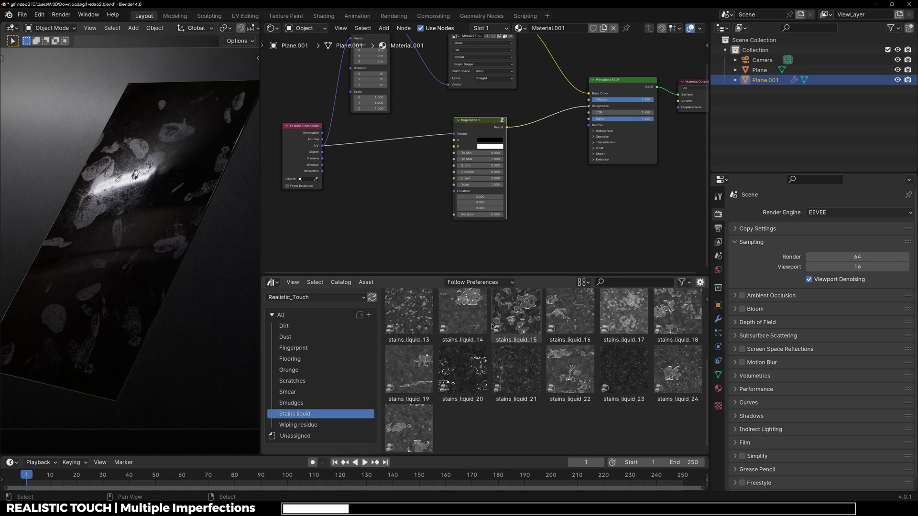
left_click_drag(409, 369, 423, 188)
- Move fingerprint_8 up, expand the stains_liquid_13 node, place it directly below fingerprint_8 and widen it
left_click_drag(481, 129, 478, 97)
middle_click_drag(431, 204, 454, 158)
left_click(455, 158)
key("h")
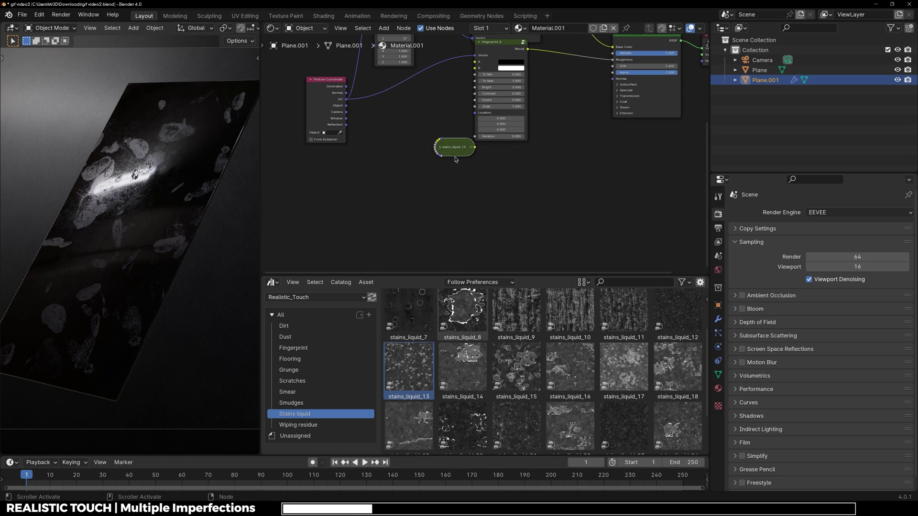
key("h")
left_click_drag(454, 156, 497, 159)
left_click_drag(517, 167, 533, 167)
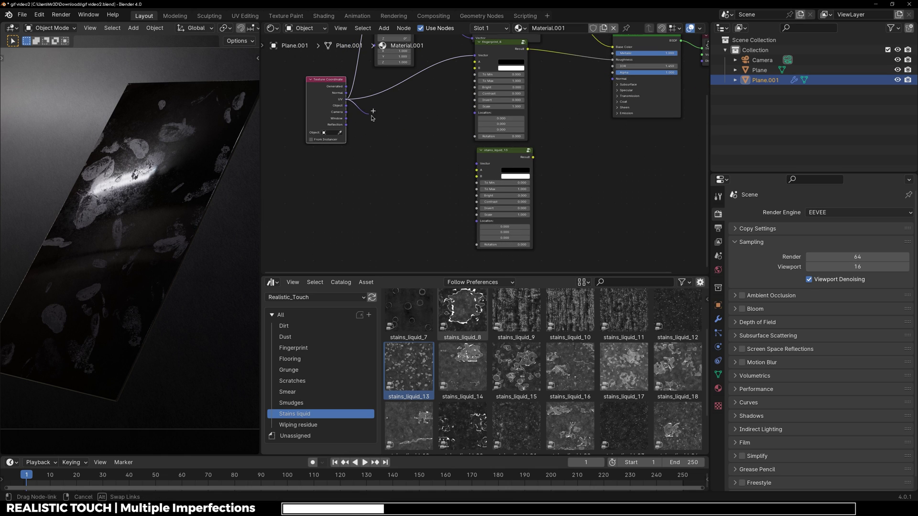
- Connect the Texture Coordinate's UV output to the Vector input of stains_liquid_13
scroll(478, 168, "up", 3)
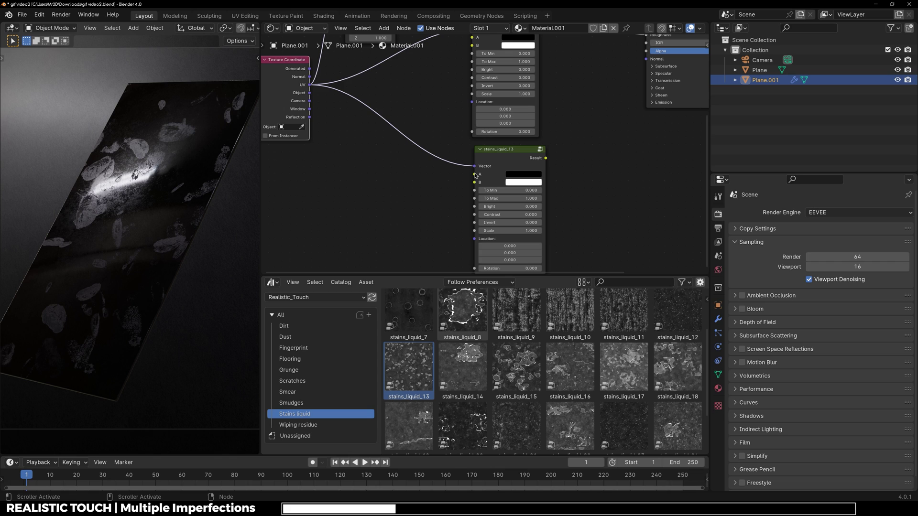
left_click_drag(502, 146, 501, 150)
scroll(495, 151, "down", 3)
middle_click_drag(490, 120, 488, 170)
- Connect the Result output of stains_liquid_13 to the Roughness input of the Principled BSDF
left_click(545, 197)
middle_click_drag(542, 198, 495, 189)
scroll(496, 190, "up", 1)
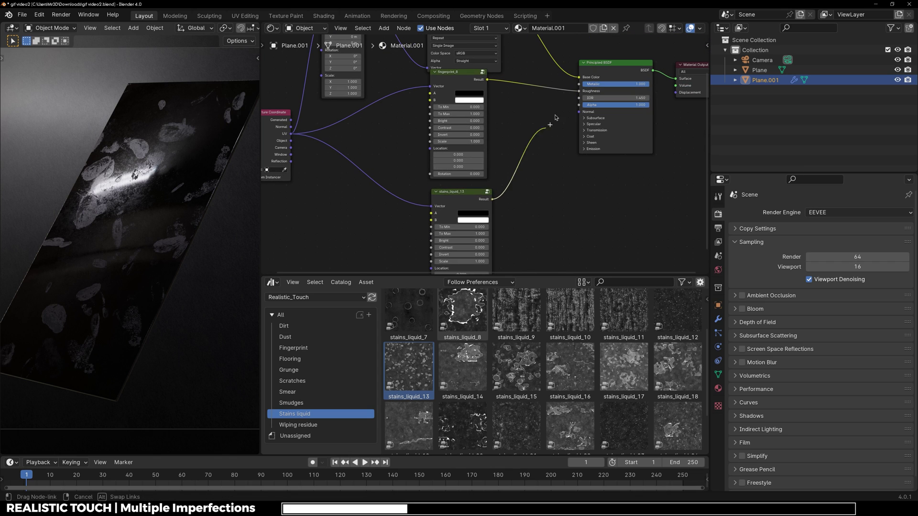
left_click_drag(579, 92, 580, 94)
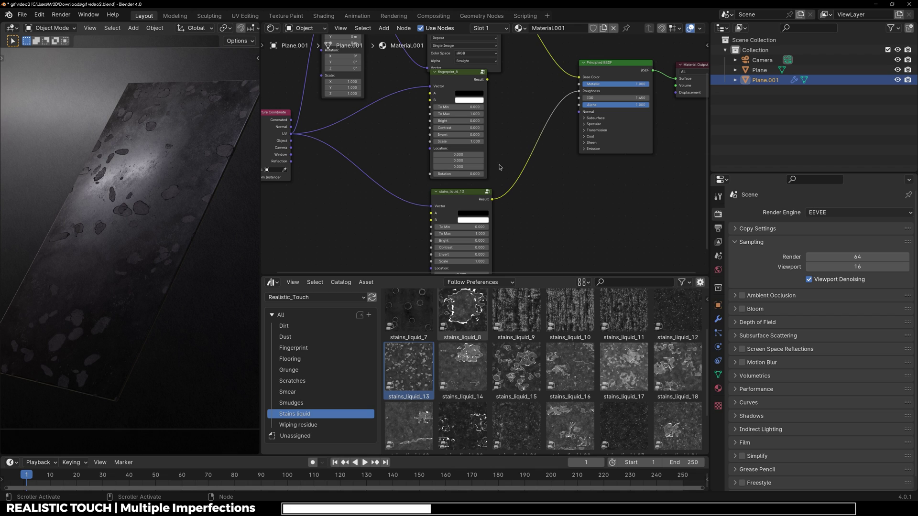
- Add a Mix Color node and insert it into the link between stains_liquid_13 and the Roughness input
left_click_drag(471, 73, 475, 77)
key("shift+a")
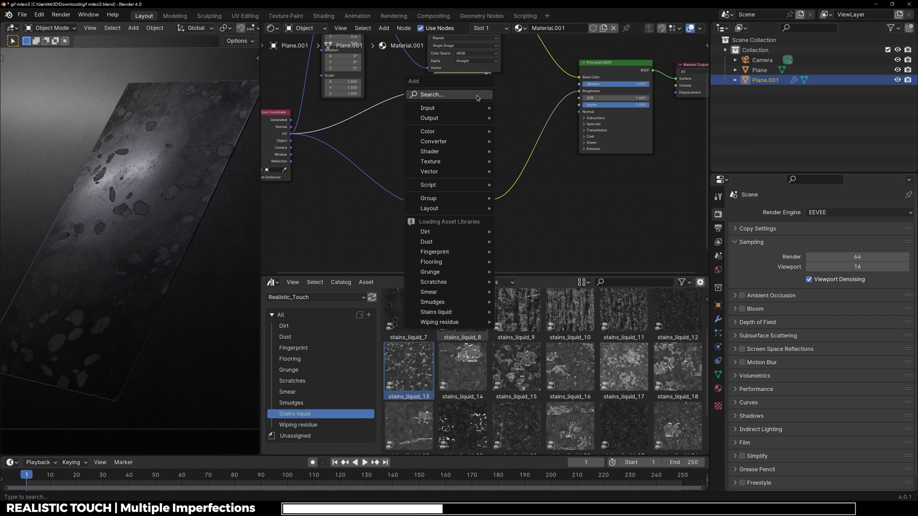
left_click(477, 96)
type("mix")
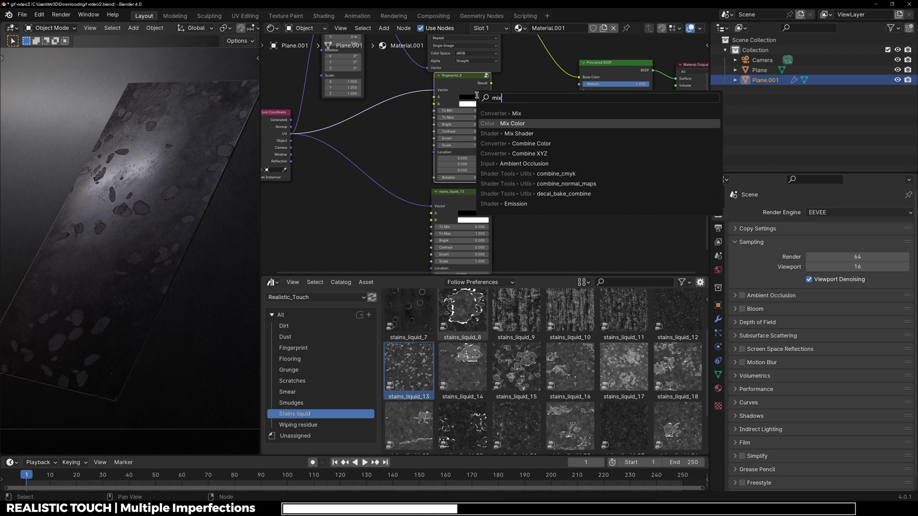
key("Return")
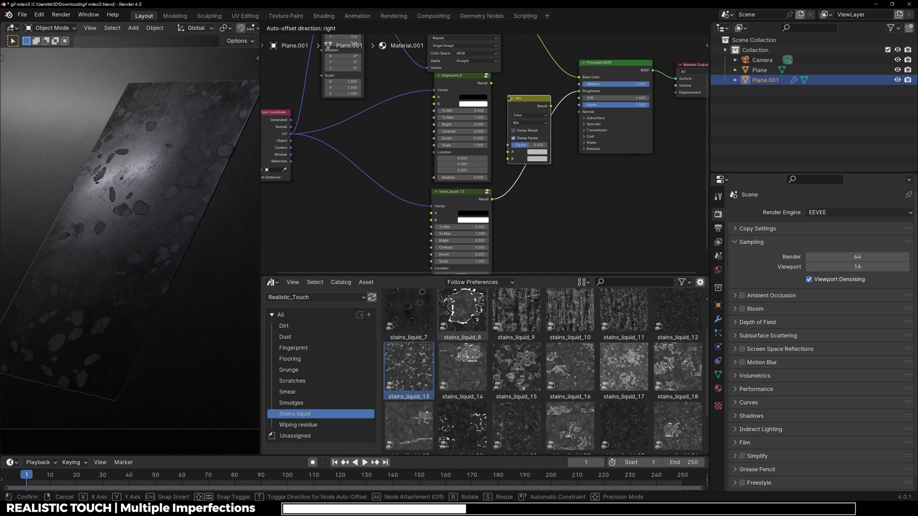
left_click(506, 96)
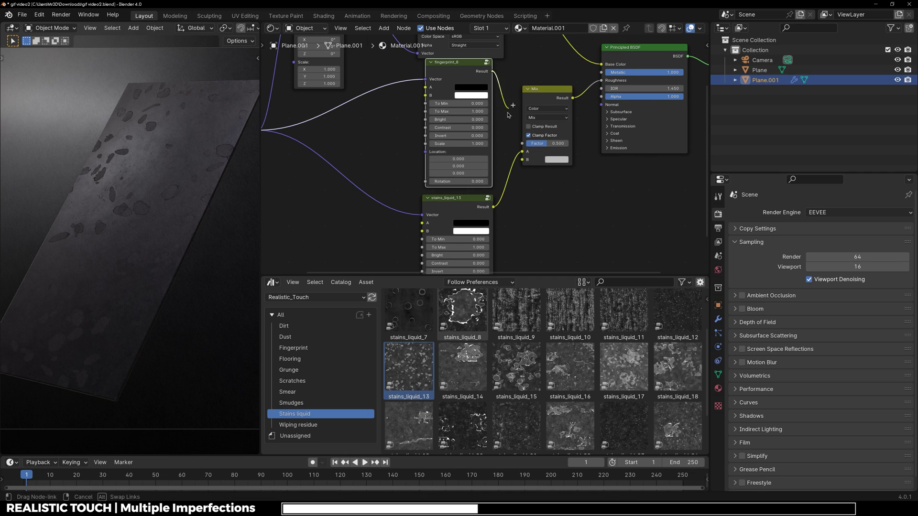
- Feed the Result of fingerprint_8 into the Mix node's A input and the Result of stains_liquid_13 into B
left_click_drag(521, 156, 522, 159)
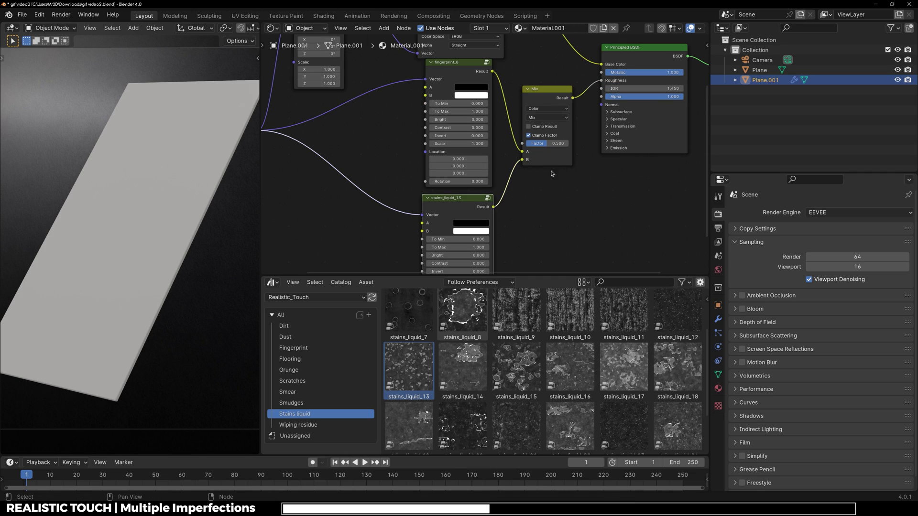
scroll(482, 142, "up", 2)
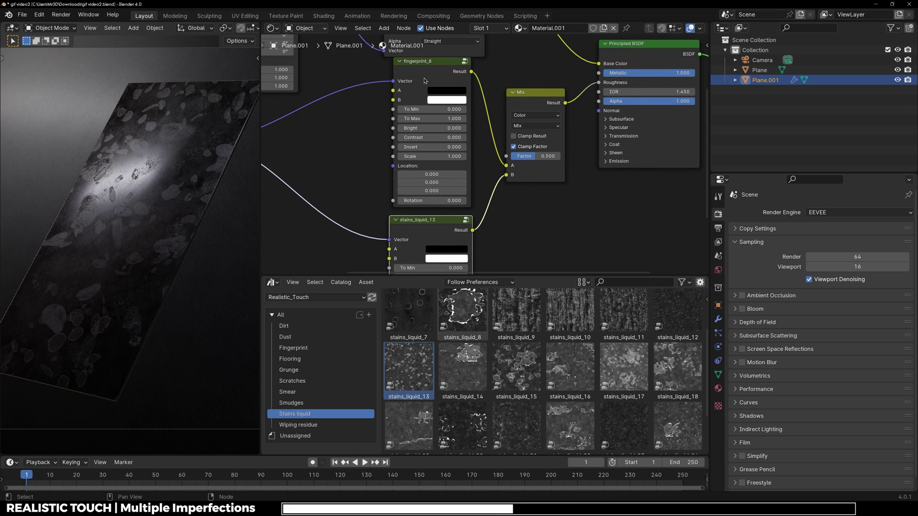
left_click_drag(425, 81, 421, 82)
scroll(546, 130, "up", 3)
middle_click_drag(543, 135, 529, 136)
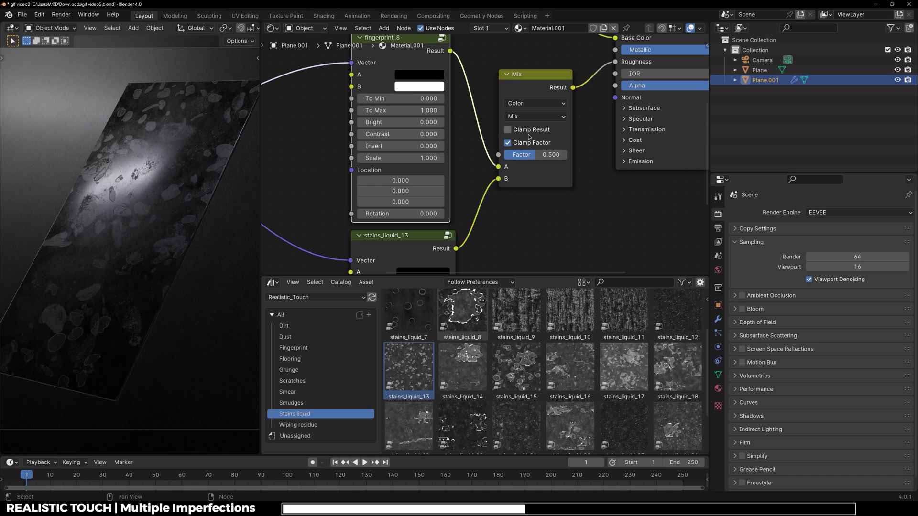
- Change the Mix node's blend mode to Add
mouse_move(536, 154)
left_mouse_down()
mouse_move(565, 155)
mouse_move(520, 154)
left_mouse_up()
right_click(520, 155)
left_click(521, 118)
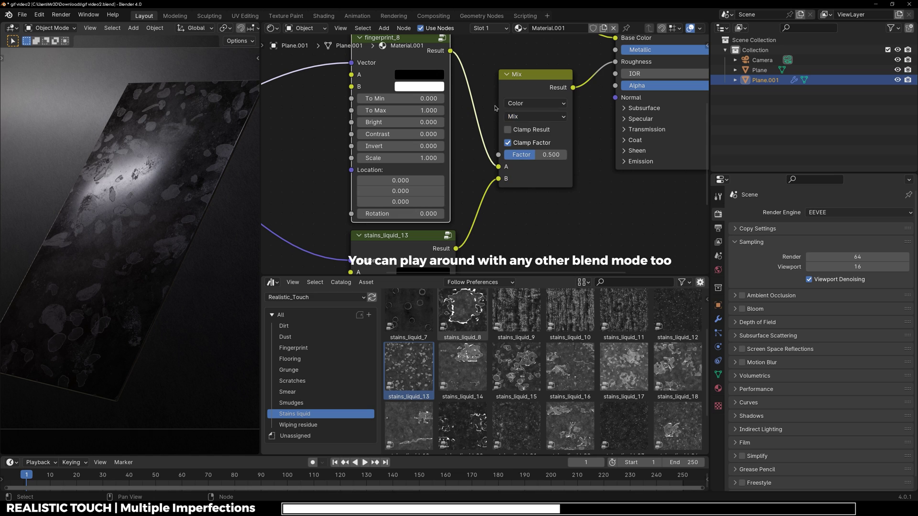
left_click(516, 117)
left_click(515, 234)
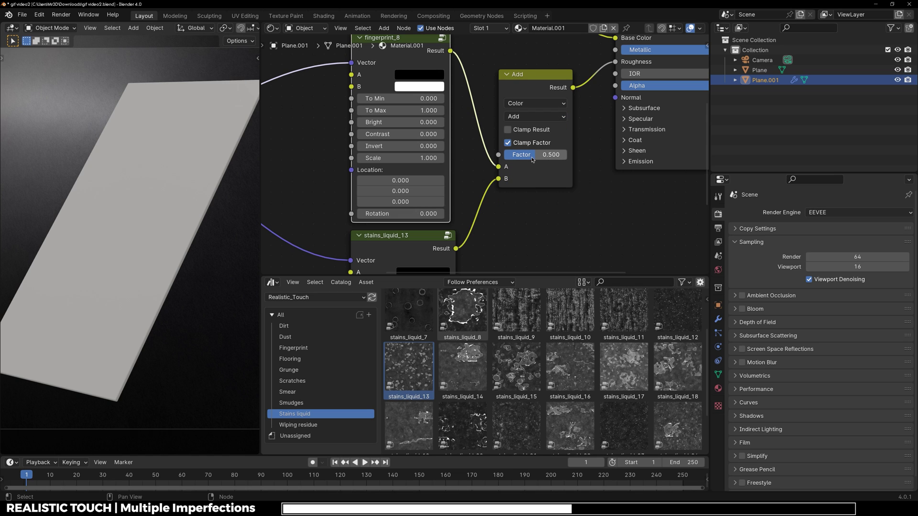
- Raise the Add node's Factor to 0.803 and further to 1.000, nudging the two texture nodes in between
left_click_drag(535, 155, 554, 154)
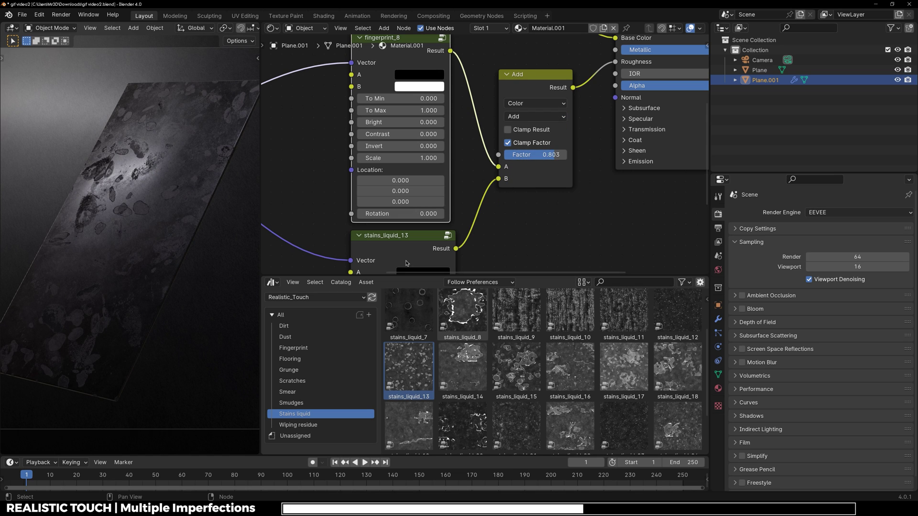
left_click_drag(406, 247, 404, 248)
left_click_drag(401, 81, 398, 83)
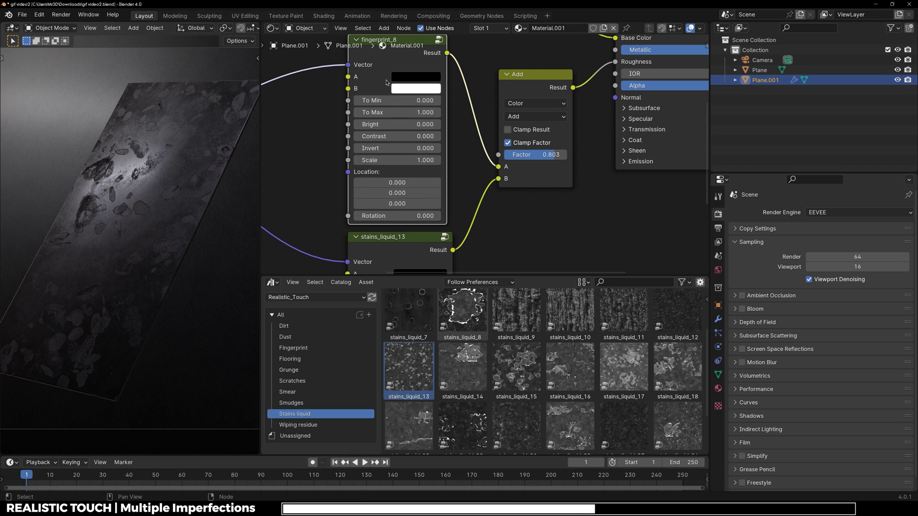
left_click_drag(532, 158, 565, 154)
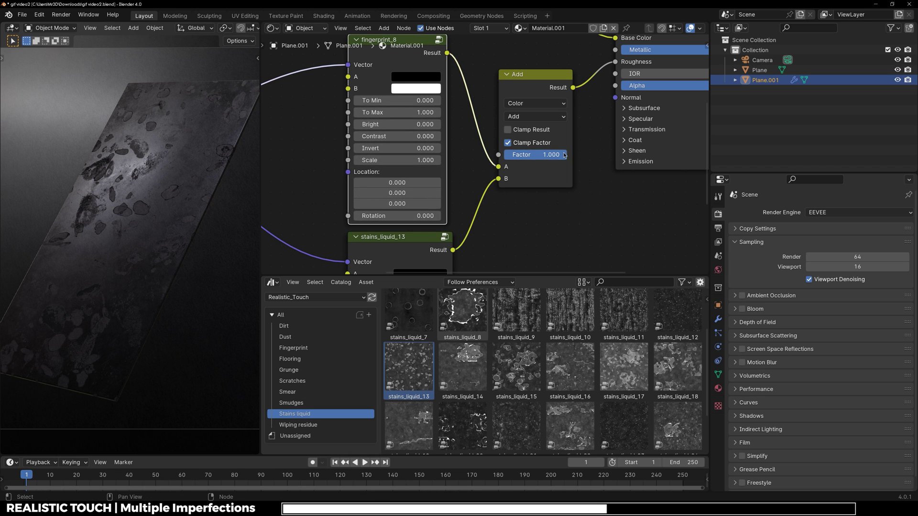
- Set To Max of the stains_liquid_13 node to 0.800 and increase its To Min value
middle_click_drag(379, 244, 397, 207)
left_click_drag(397, 204, 398, 210)
middle_click_drag(424, 198, 405, 233)
scroll(406, 234, "up", 2)
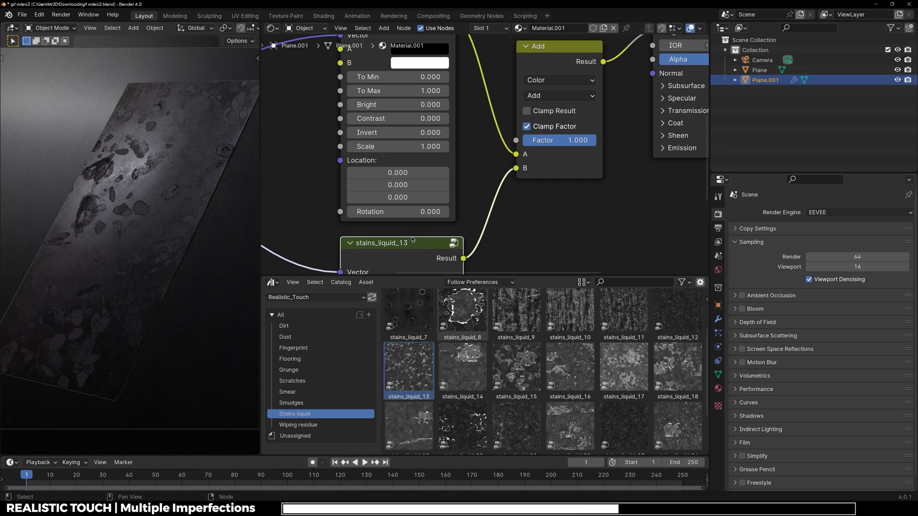
scroll(507, 239, "down", 3)
key("KP_Decimal")
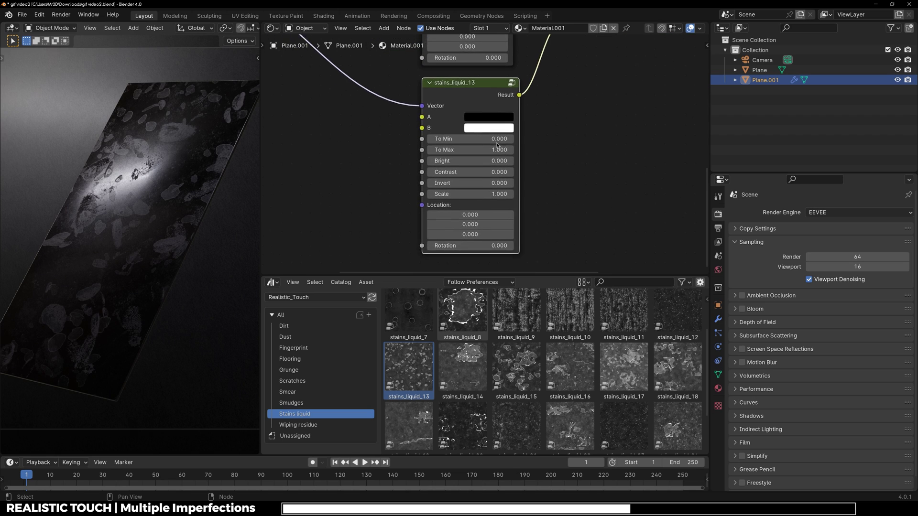
left_click(428, 150)
left_click(428, 150)
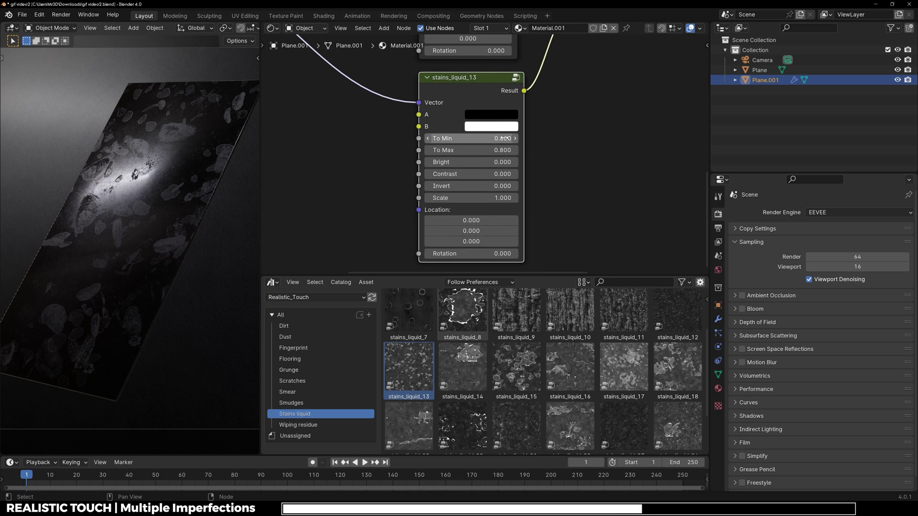
left_click(515, 139)
left_click(515, 139)
- Examine the combined fingerprints and liquid stains on the plane up close and from a lower angle
scroll(515, 144, "down", 6)
scroll(463, 306, "down", 1)
scroll(463, 215, "down", 3)
middle_click_drag(191, 191, 170, 199)
scroll(163, 191, "up", 5)
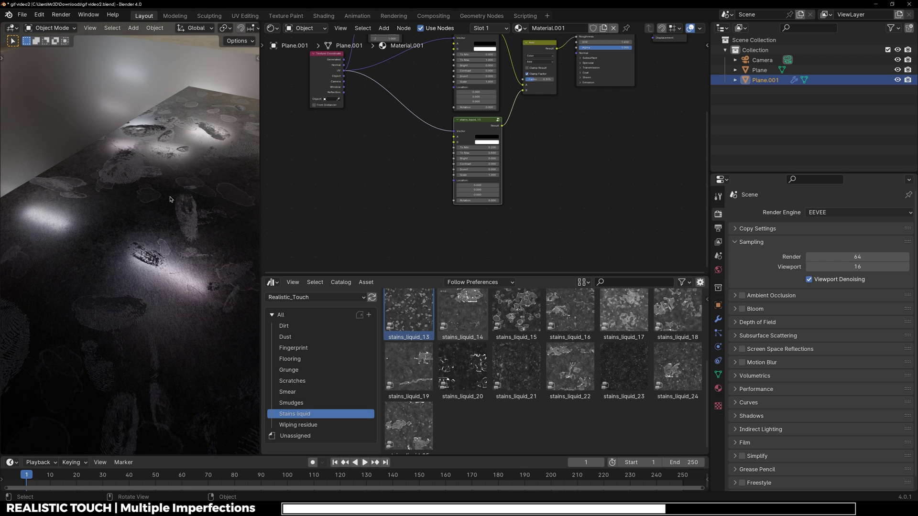
scroll(177, 198, "down", 5)
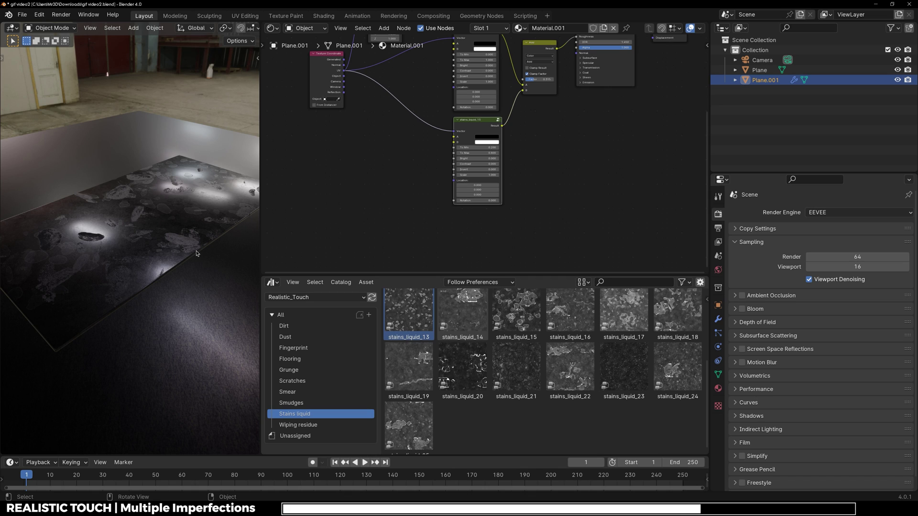
middle_click_drag(195, 235, 205, 261)
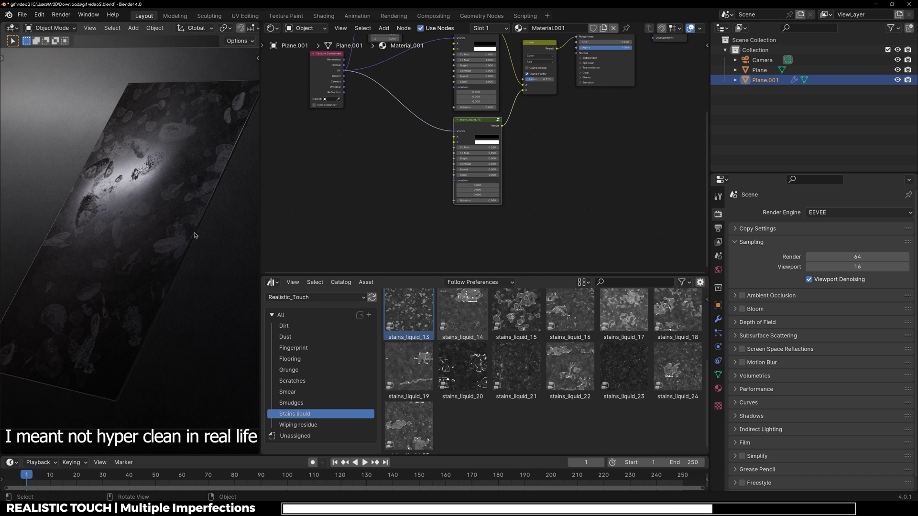
- Switch the render engine to Cycles
left_click(822, 214)
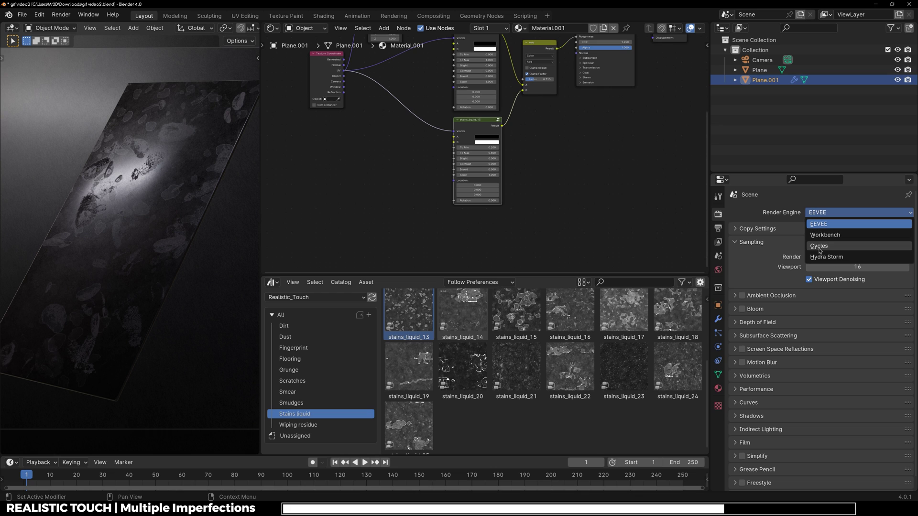
key("c")
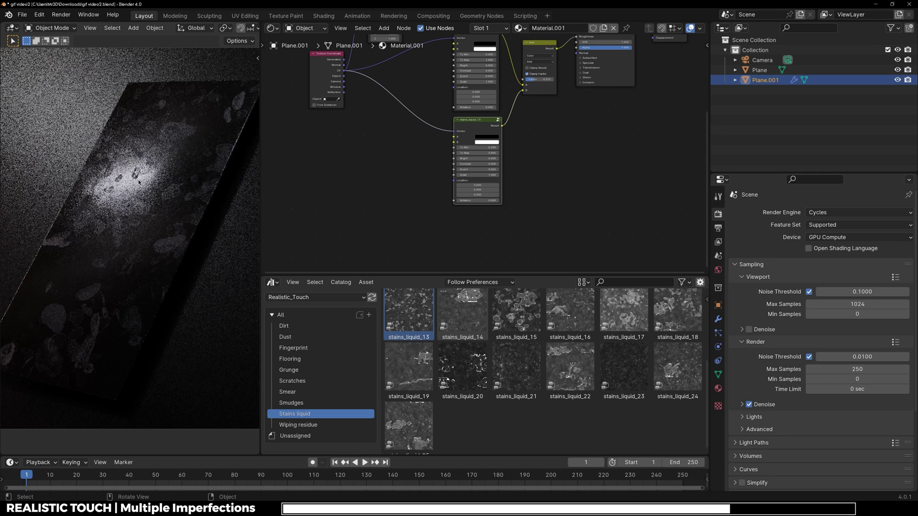
- Switch the viewport of the smartphone scene to rendered shading to show fingerprint_6 on the phone screen
left_click(297, 381)
scroll(472, 369, "up", 2)
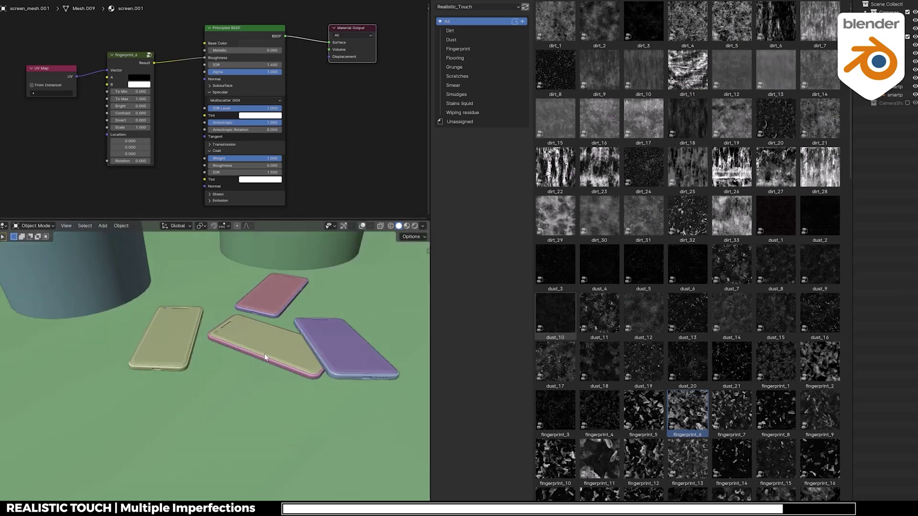
key("z")
left_click(217, 314)
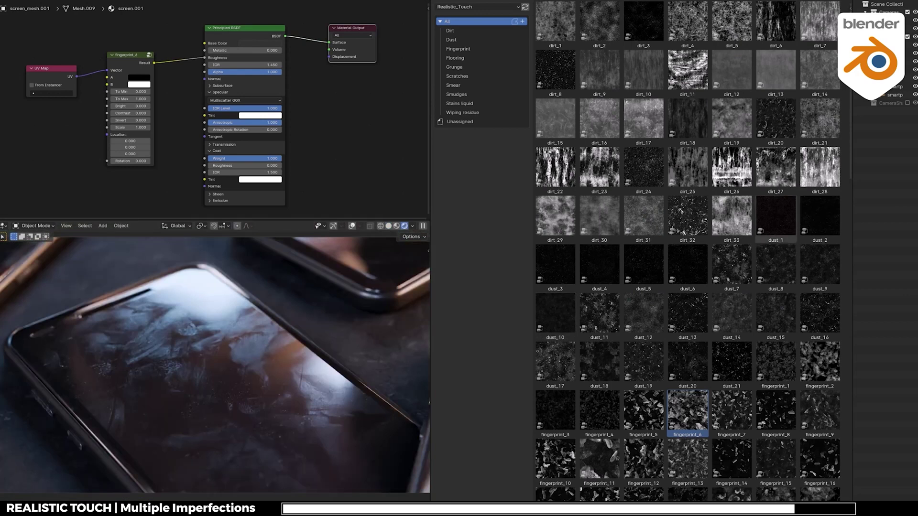